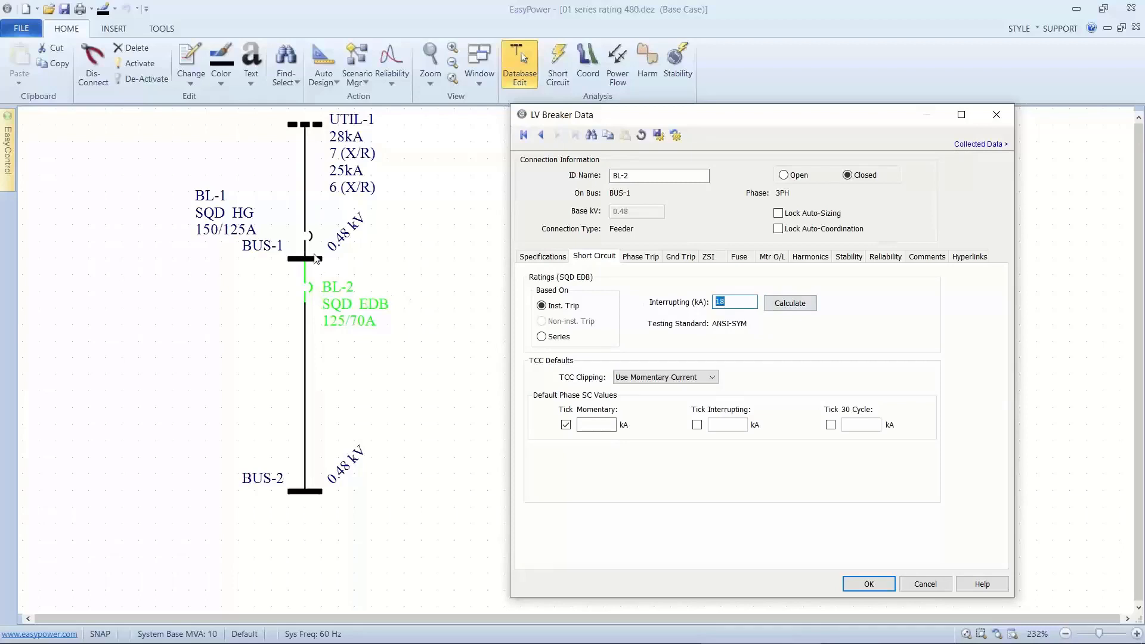
# Step: Calculate breaker BL-2's interrupting rating based on Inst. Trip, review its phase trip settings and accept the breaker data
pyautogui.press('BackSpace')
pyautogui.click(775, 304)
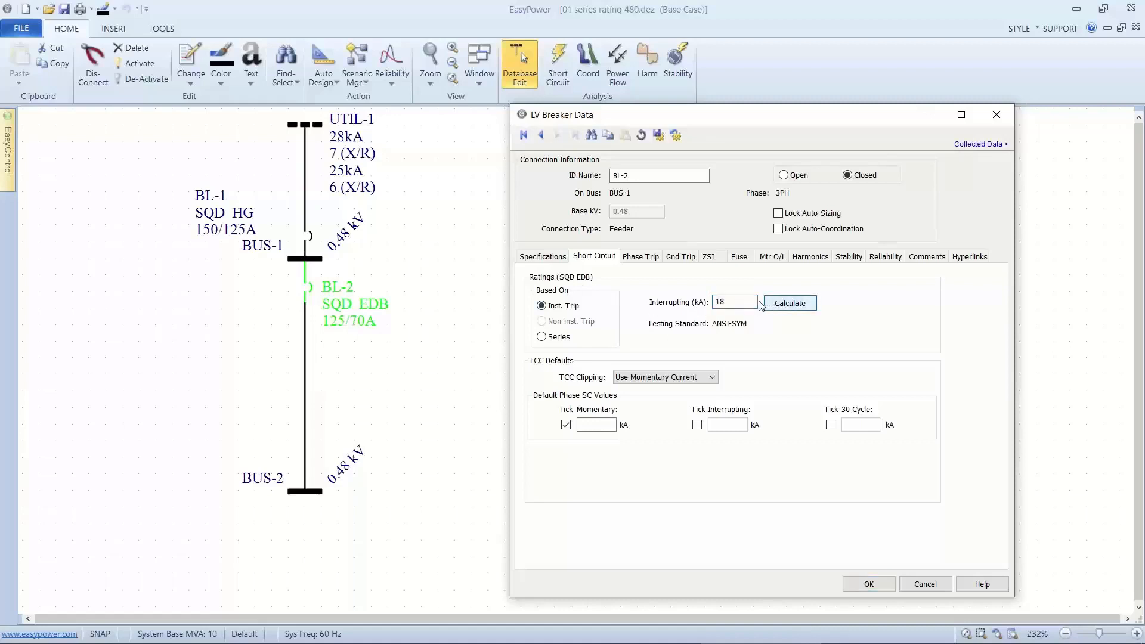
pyautogui.doubleClick(712, 302)
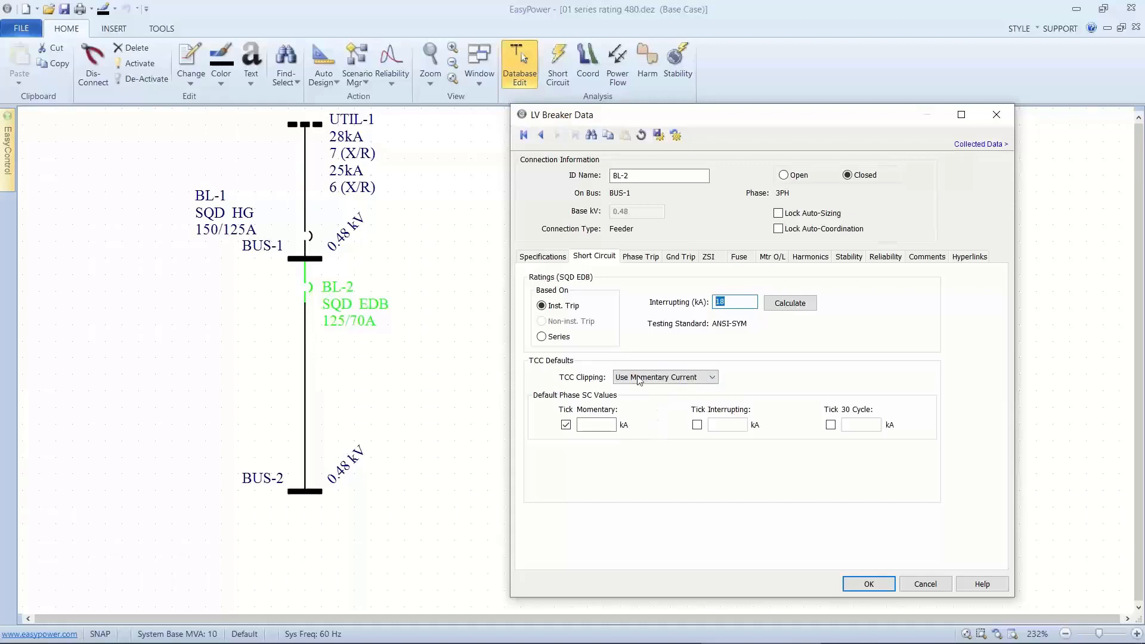
pyautogui.click(640, 258)
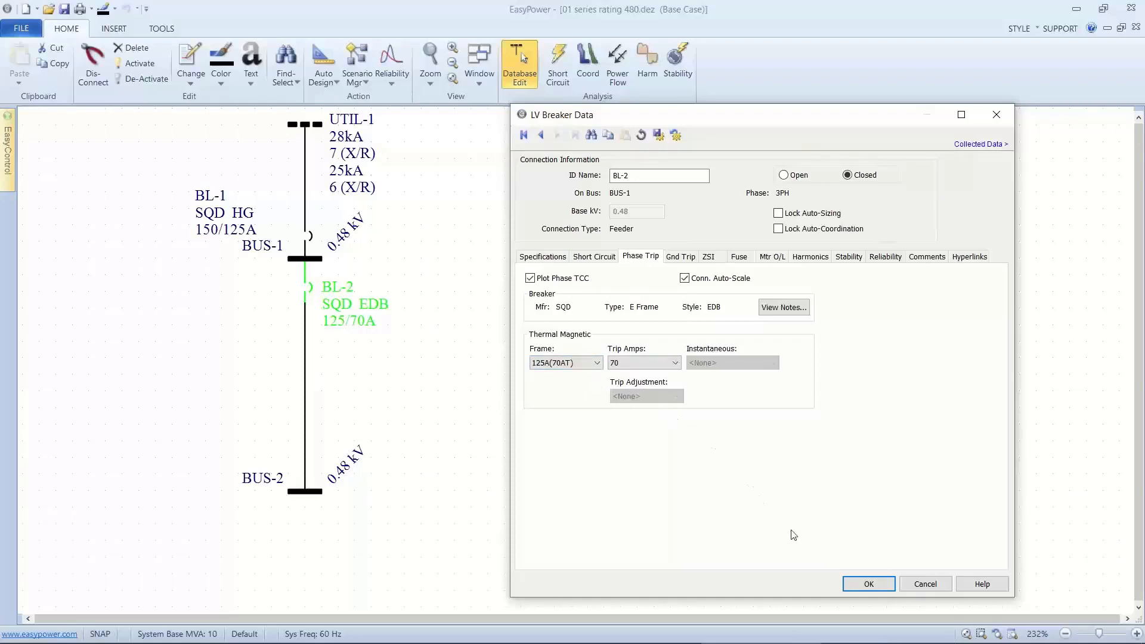
pyautogui.click(847, 584)
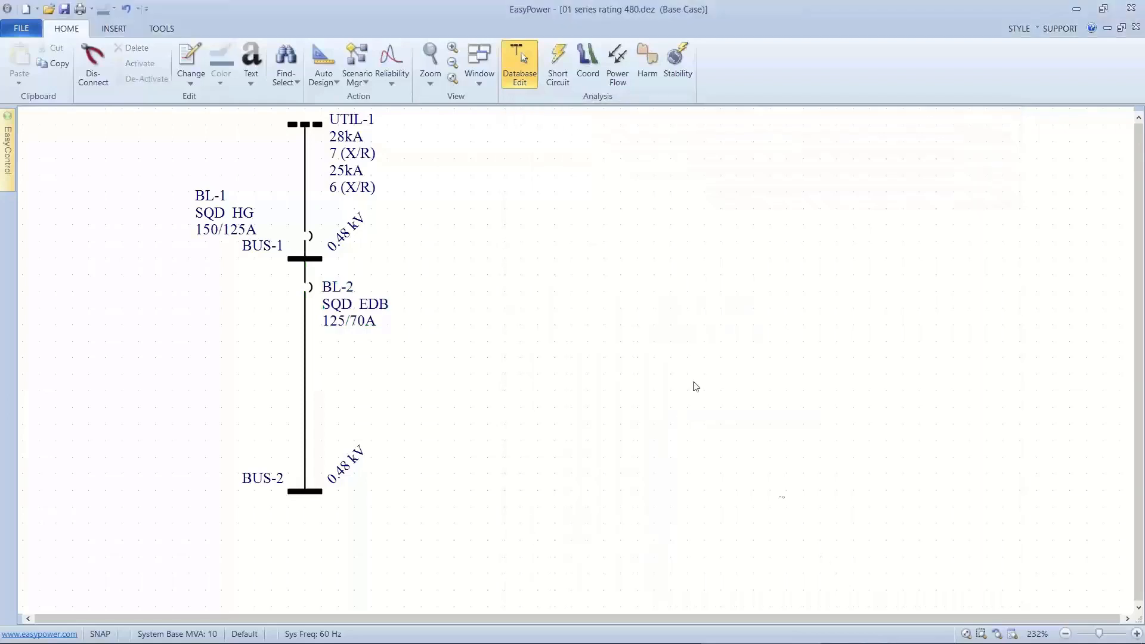
# Step: Run a momentary short-circuit fault on all buses of the one-line and display the equipment duty results
pyautogui.click(556, 79)
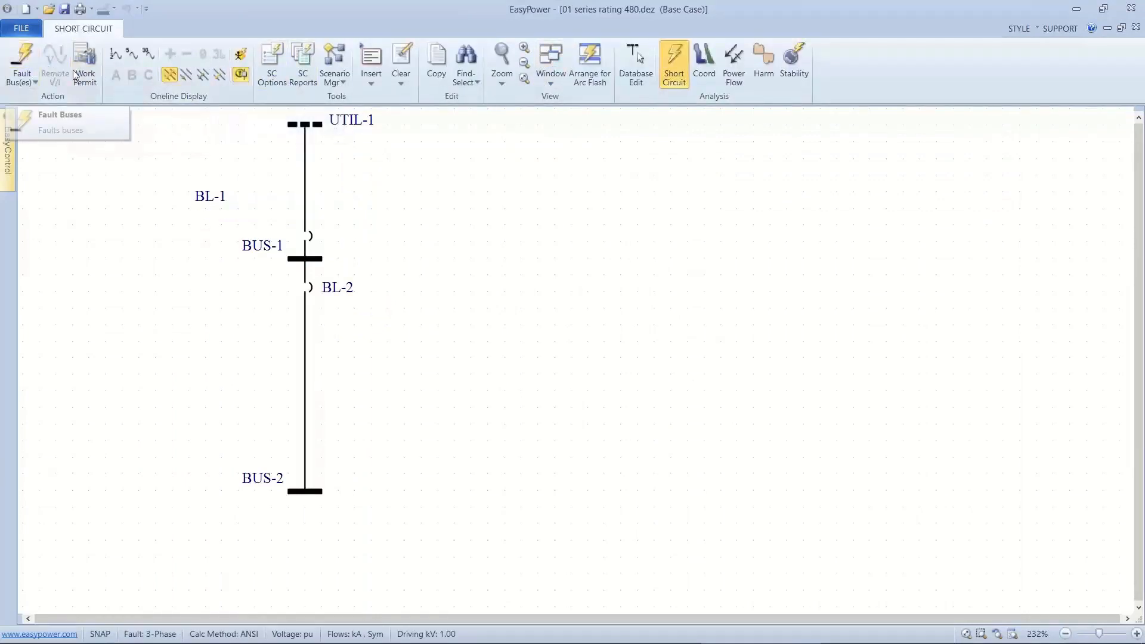
pyautogui.click(117, 58)
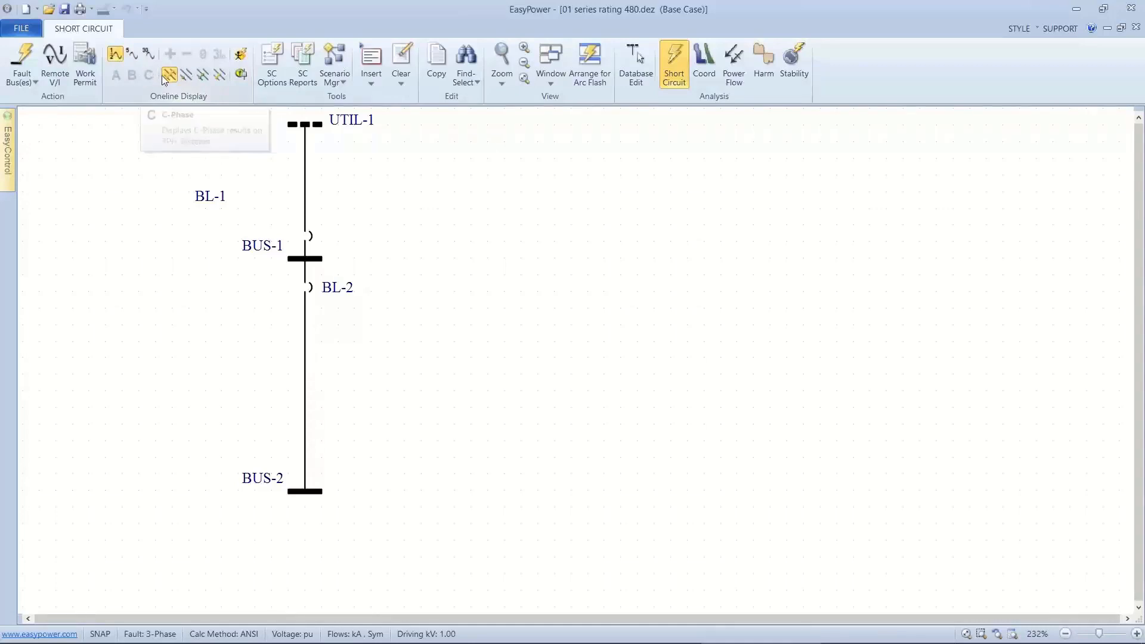
pyautogui.click(31, 57)
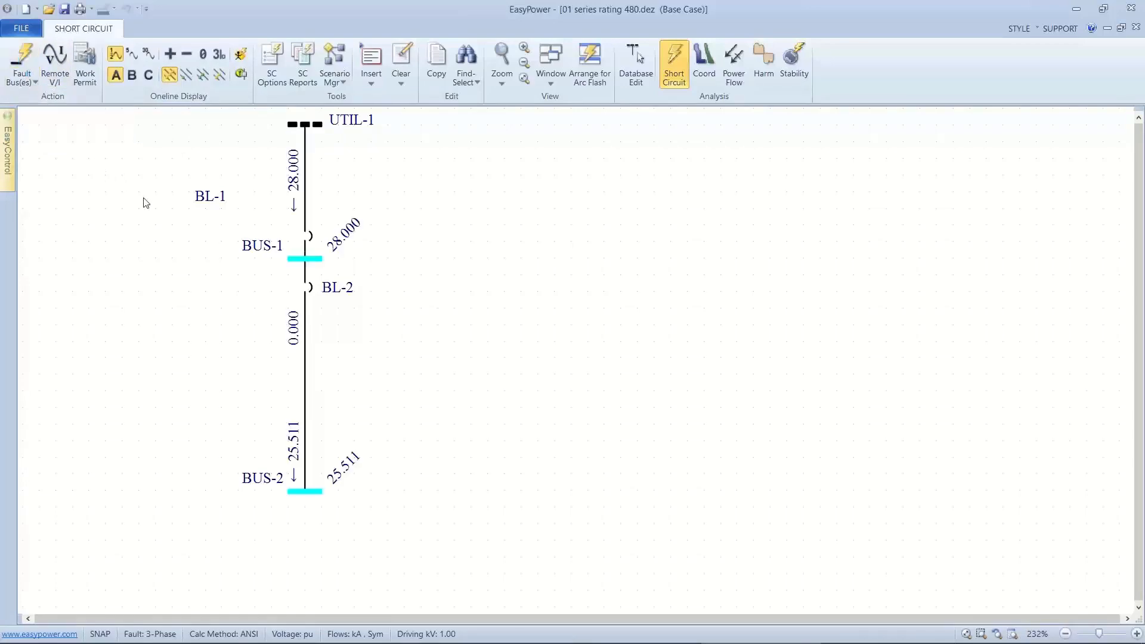
pyautogui.moveTo(146, 199); pyautogui.dragTo(261, 277)
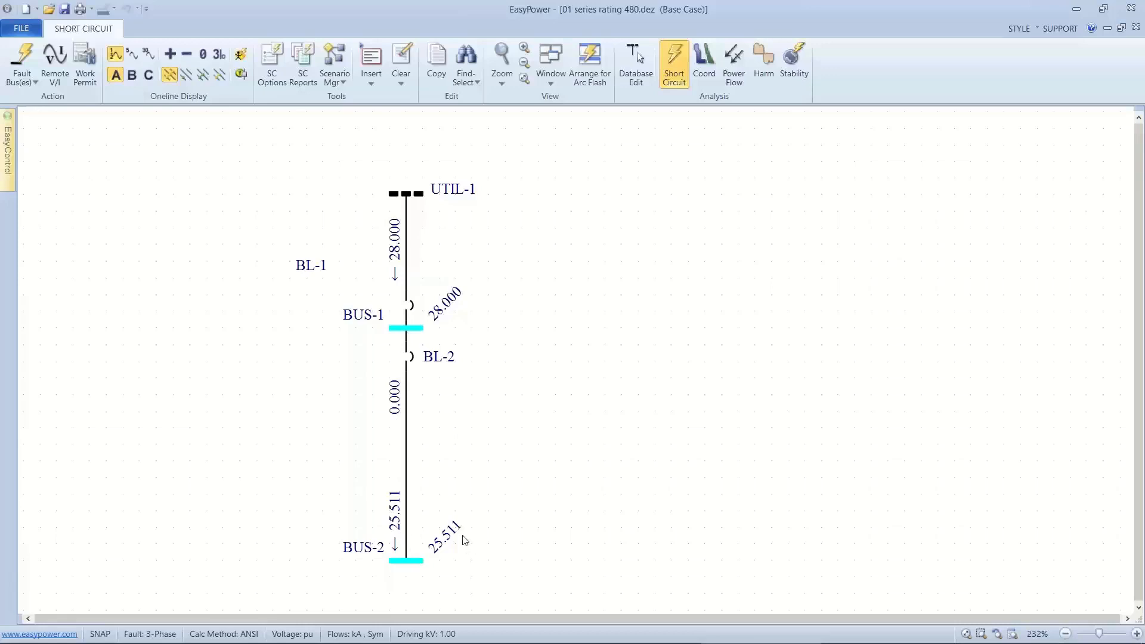
pyautogui.moveTo(463, 538); pyautogui.dragTo(458, 493)
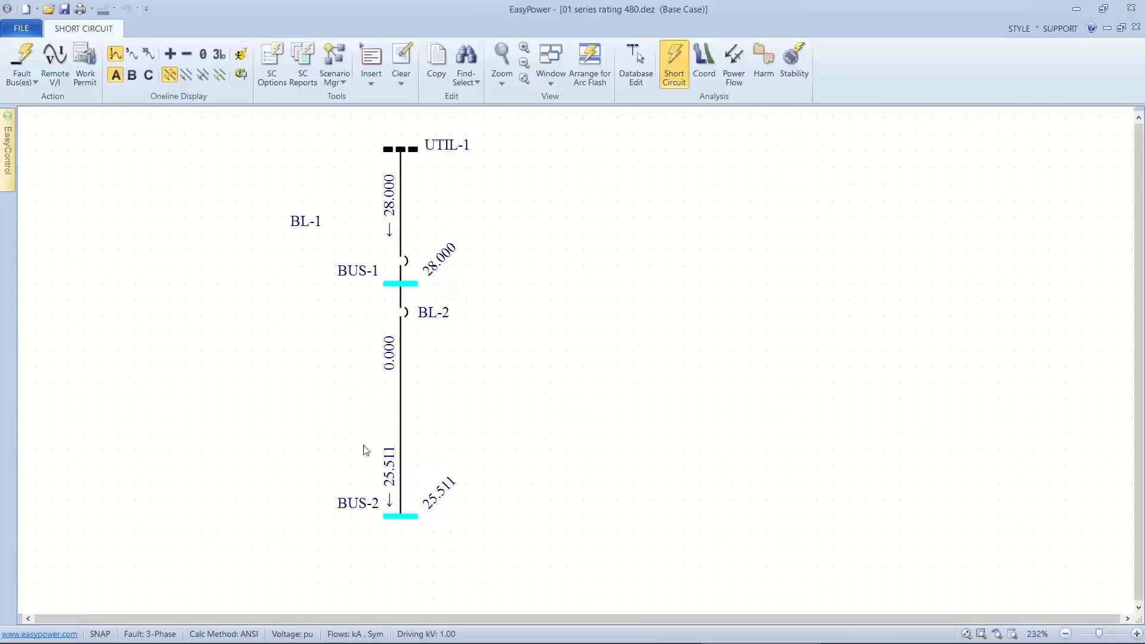
pyautogui.moveTo(268, 177); pyautogui.dragTo(270, 195)
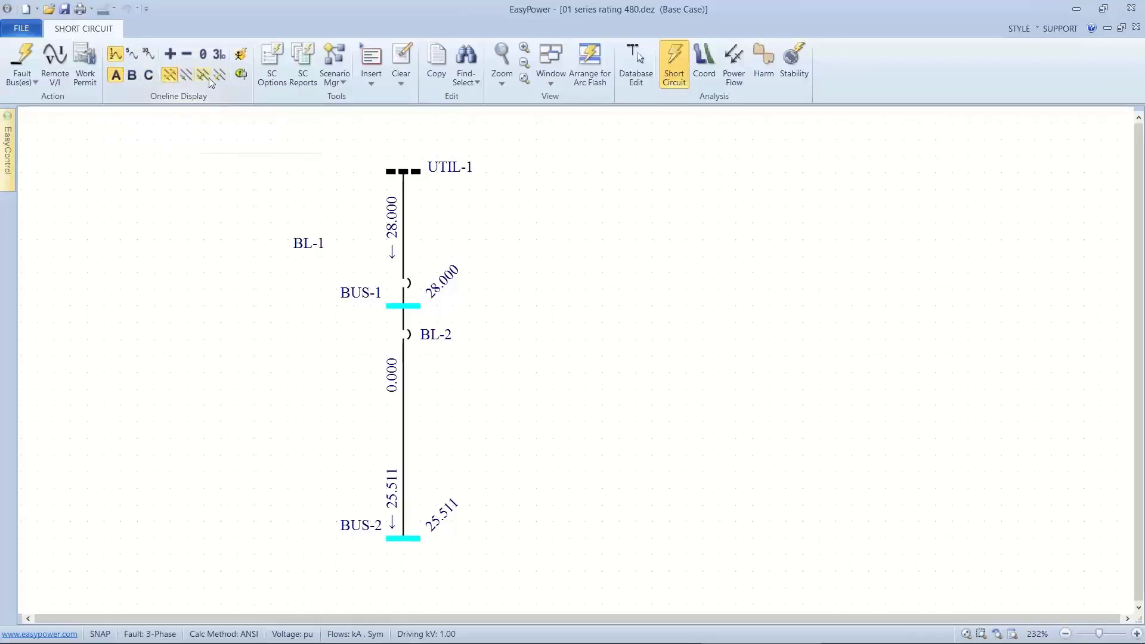
pyautogui.click(239, 81)
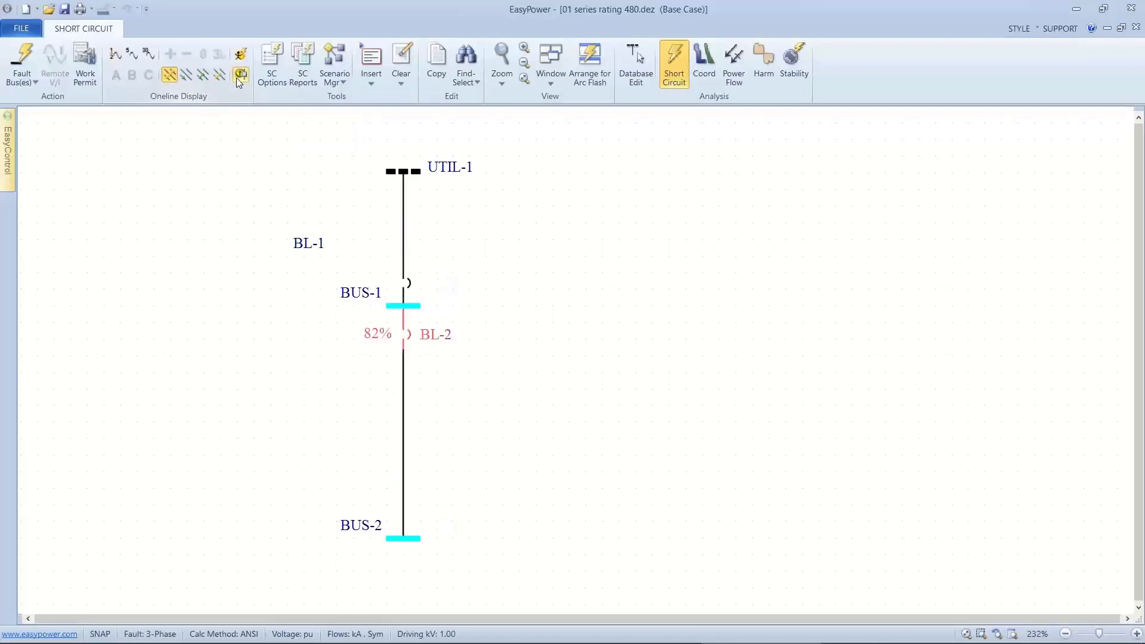
pyautogui.moveTo(237, 115); pyautogui.dragTo(144, 142)
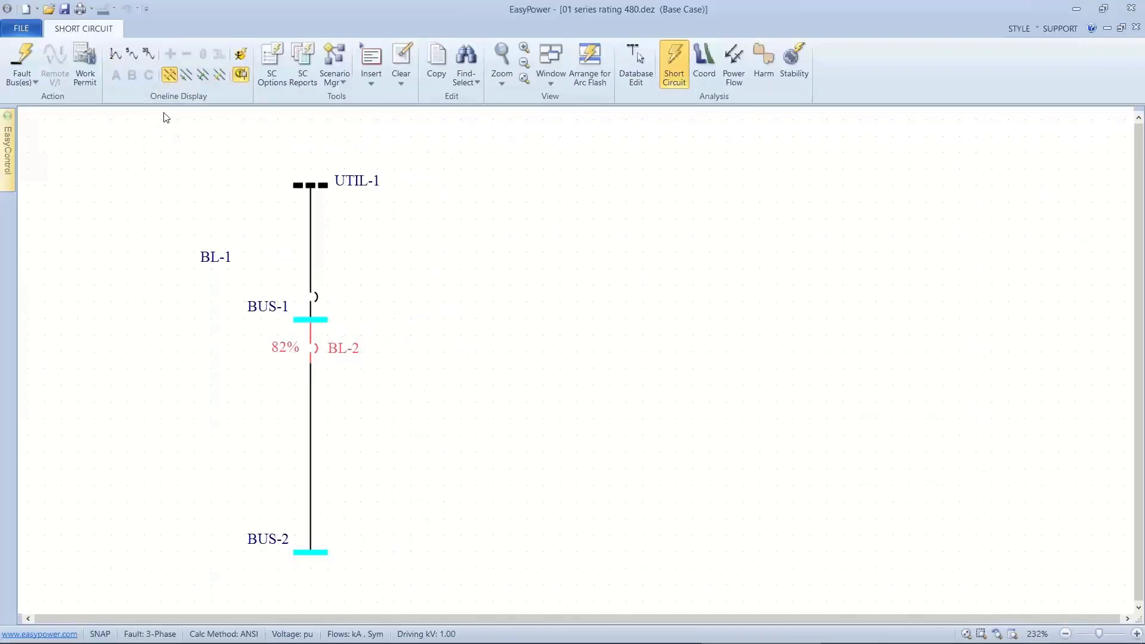
# Step: Review the equipment duty threshold in the short circuit control options beside the one-line
pyautogui.click(268, 59)
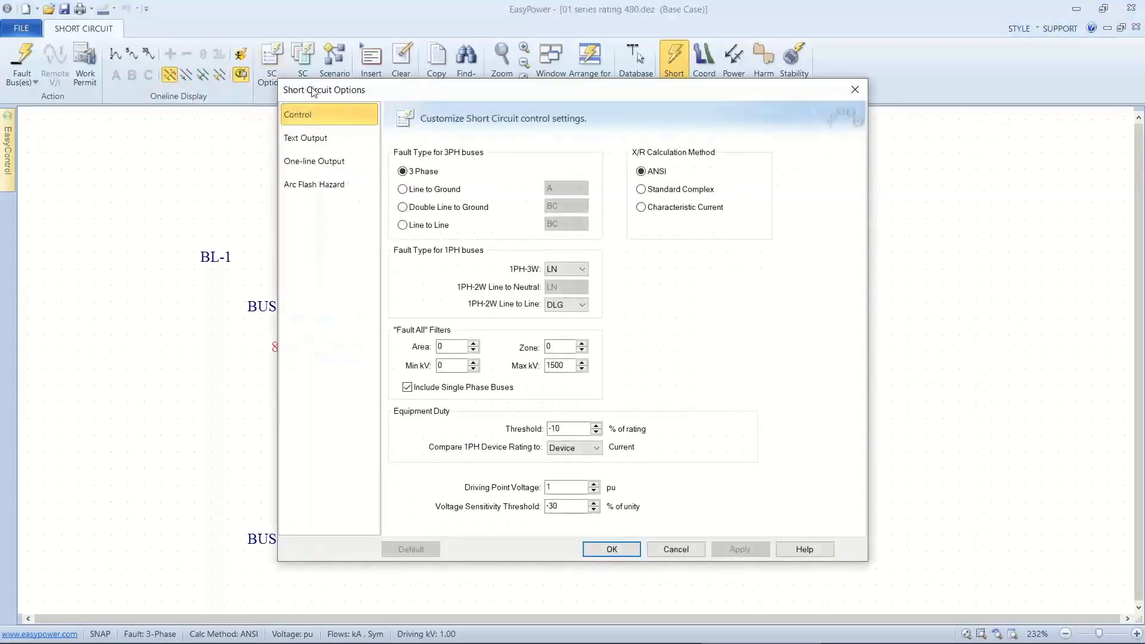
pyautogui.moveTo(301, 89); pyautogui.dragTo(536, 96)
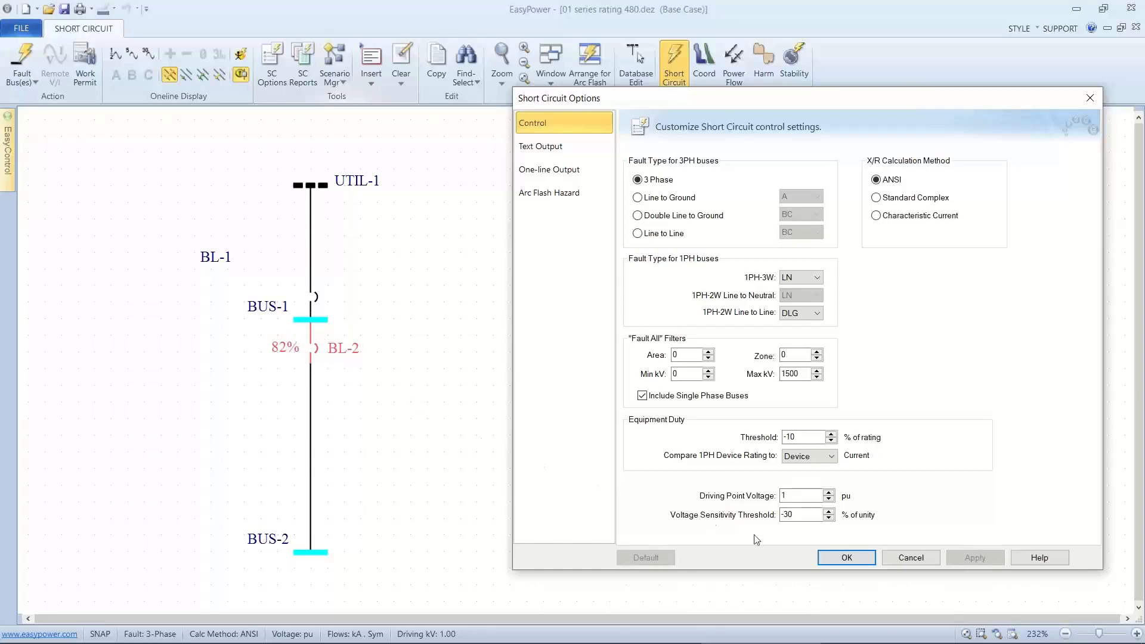
pyautogui.click(864, 560)
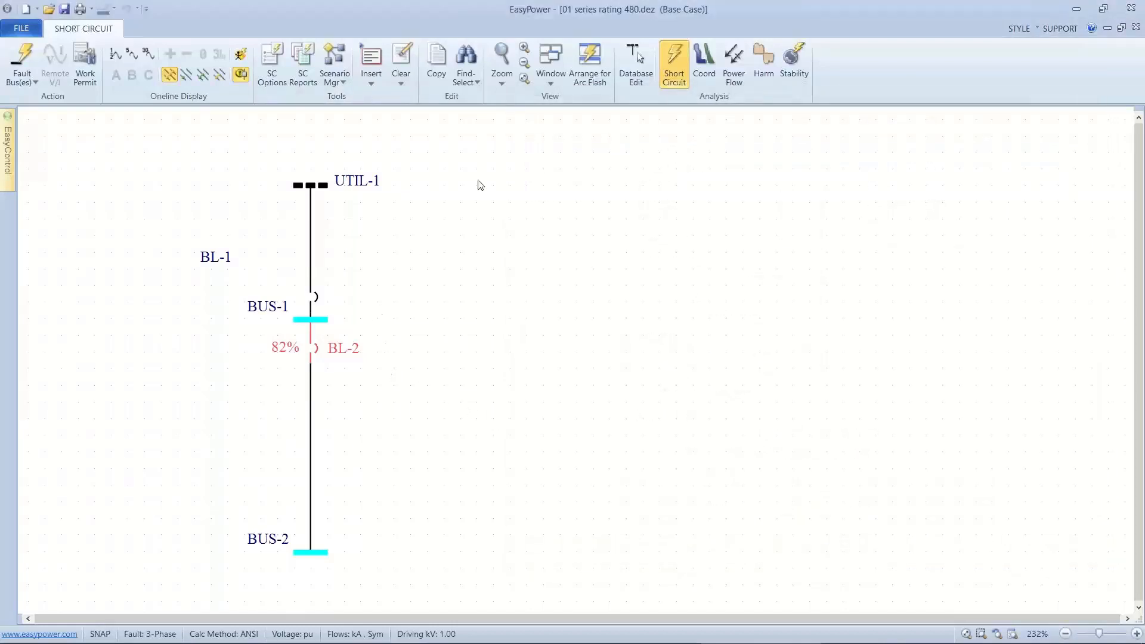
# Step: Return to database editing and recalculate breaker BL-2's interrupting rating based on its Series rating, accepting the breaker data
pyautogui.click(635, 69)
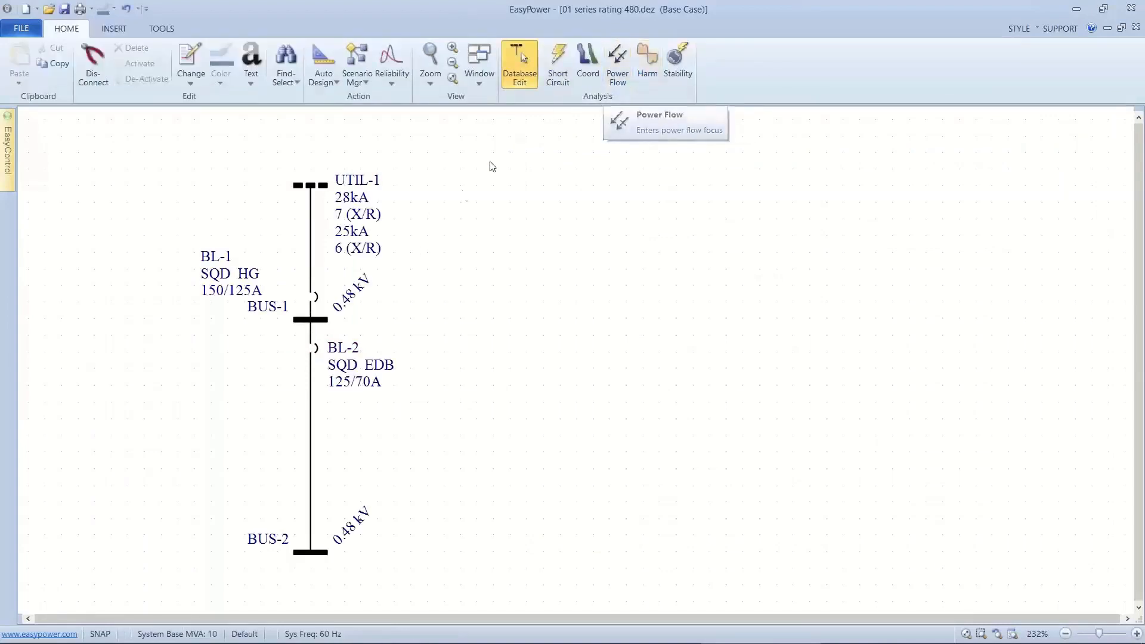
pyautogui.doubleClick(323, 353)
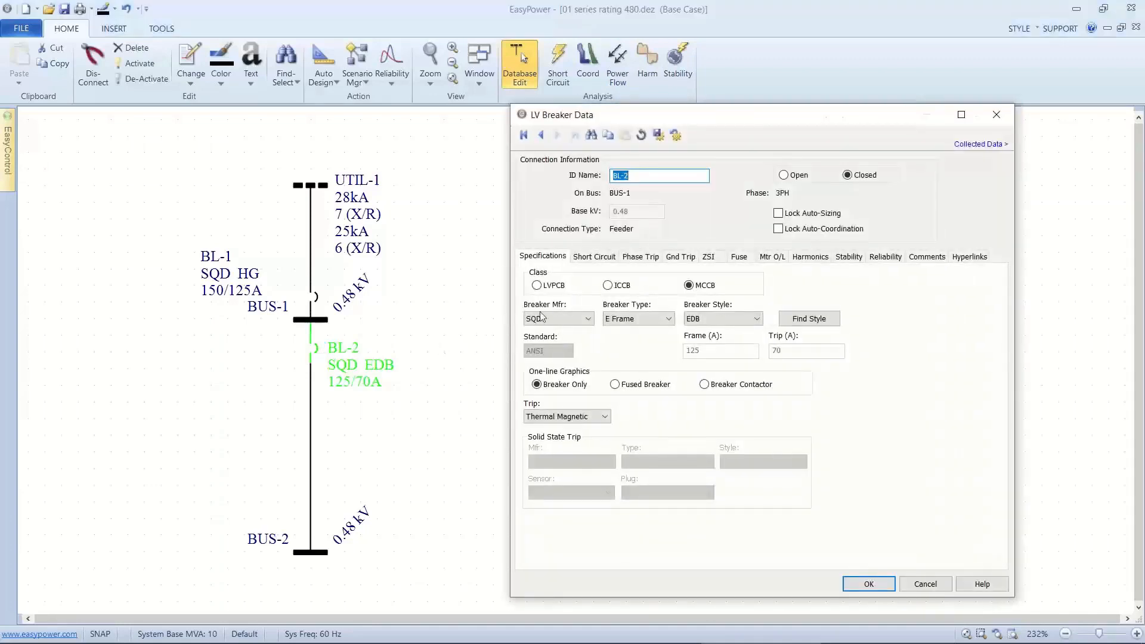
pyautogui.click(604, 261)
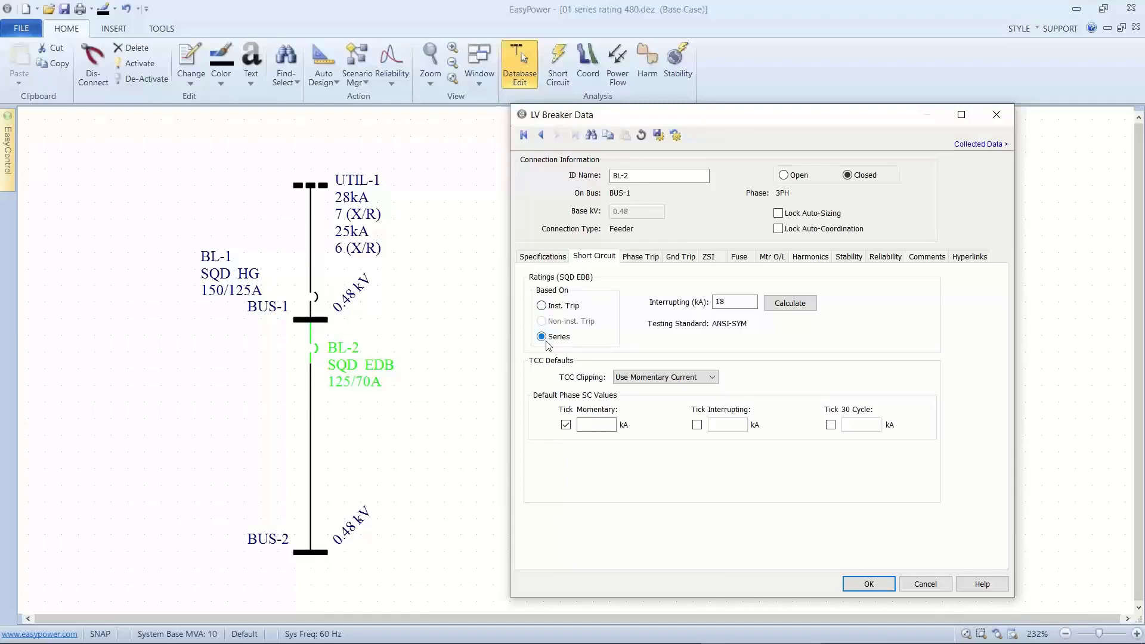
pyautogui.click(781, 305)
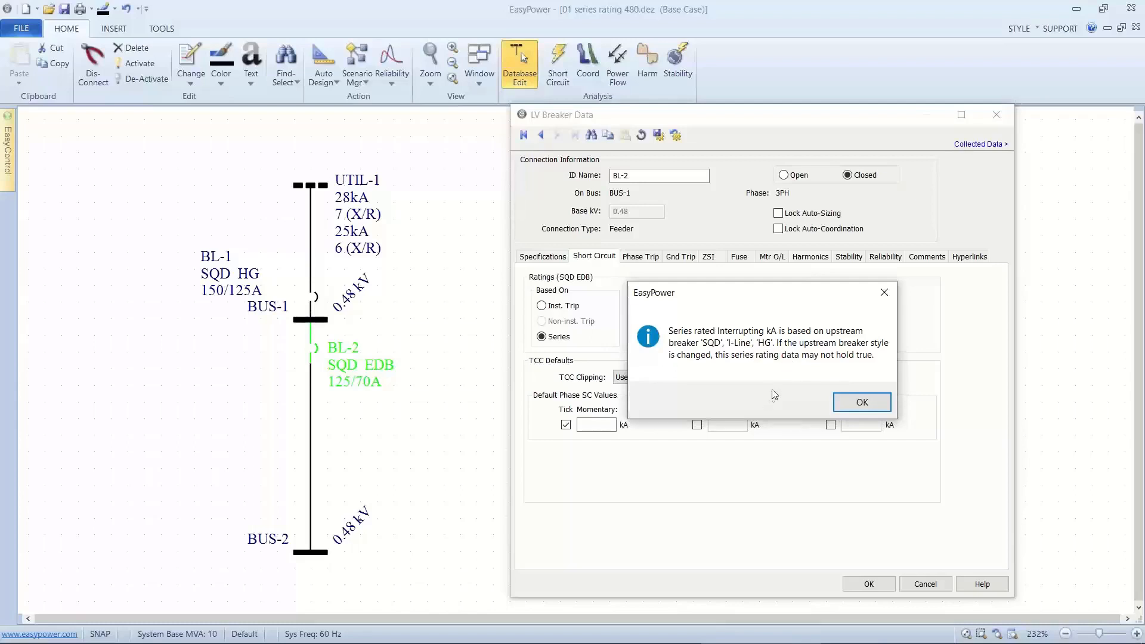
pyautogui.click(843, 410)
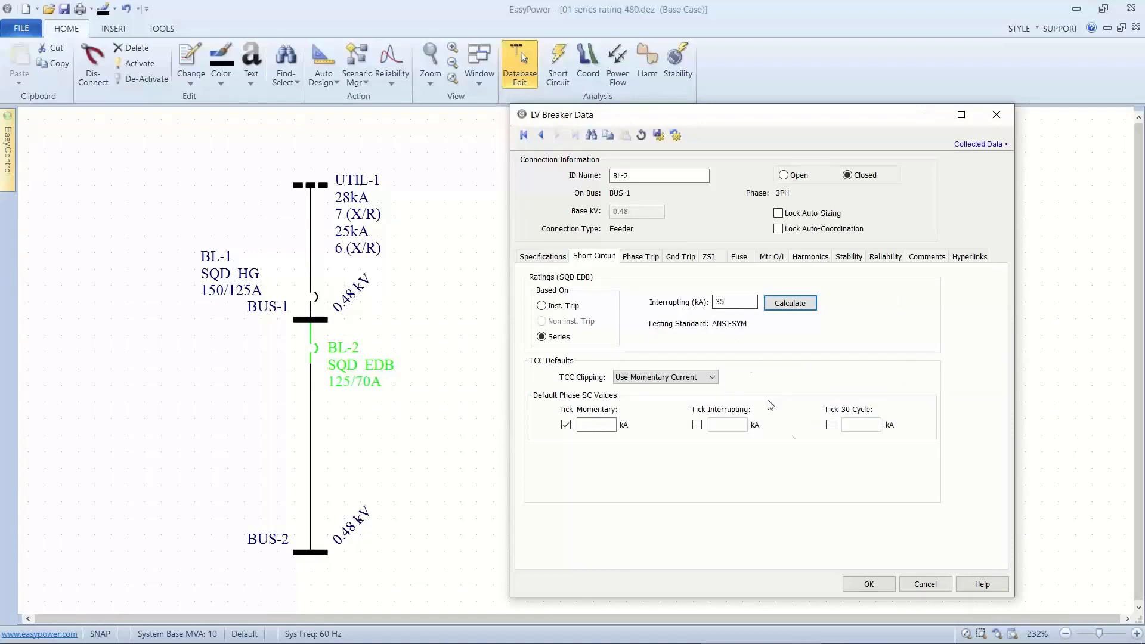
pyautogui.click(853, 583)
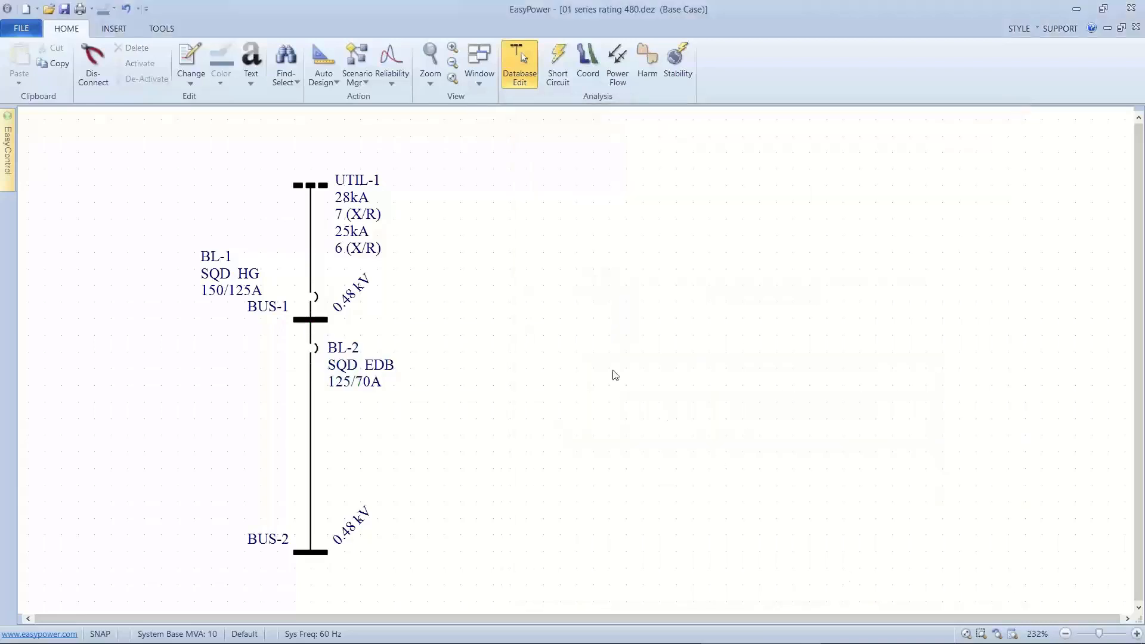
# Step: Rerun the momentary fault on all buses and display the equipment duty with BL-2 series rated
pyautogui.click(557, 70)
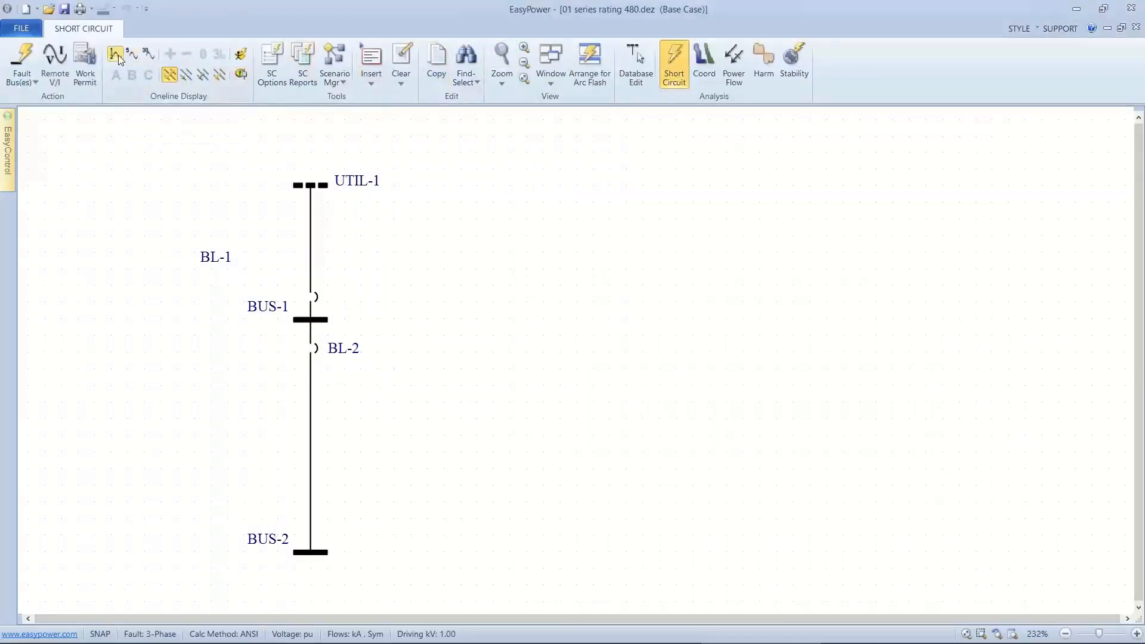
pyautogui.click(24, 60)
pyautogui.click(240, 73)
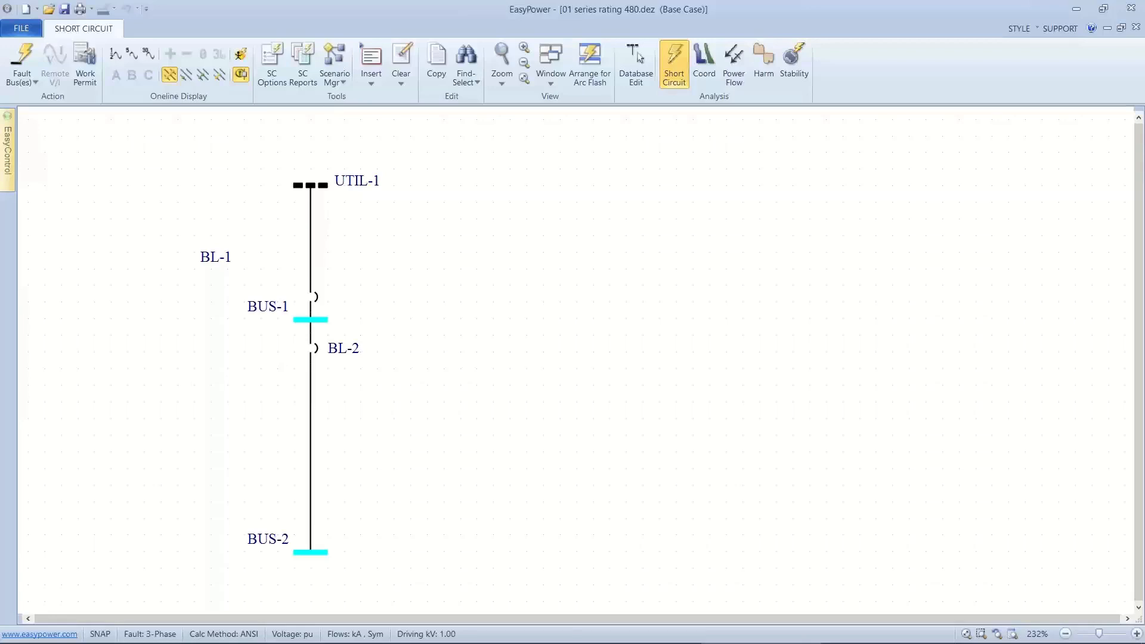
# Step: Switch to the presentation slides on selective coordination
pyautogui.hotkey('alt', 'Tab')
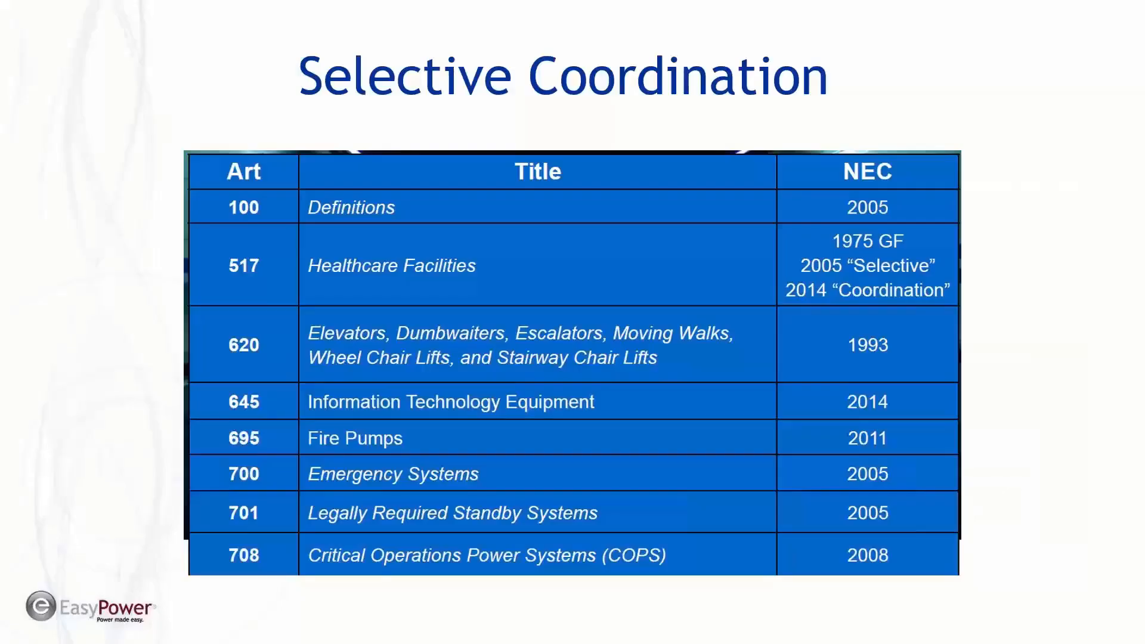
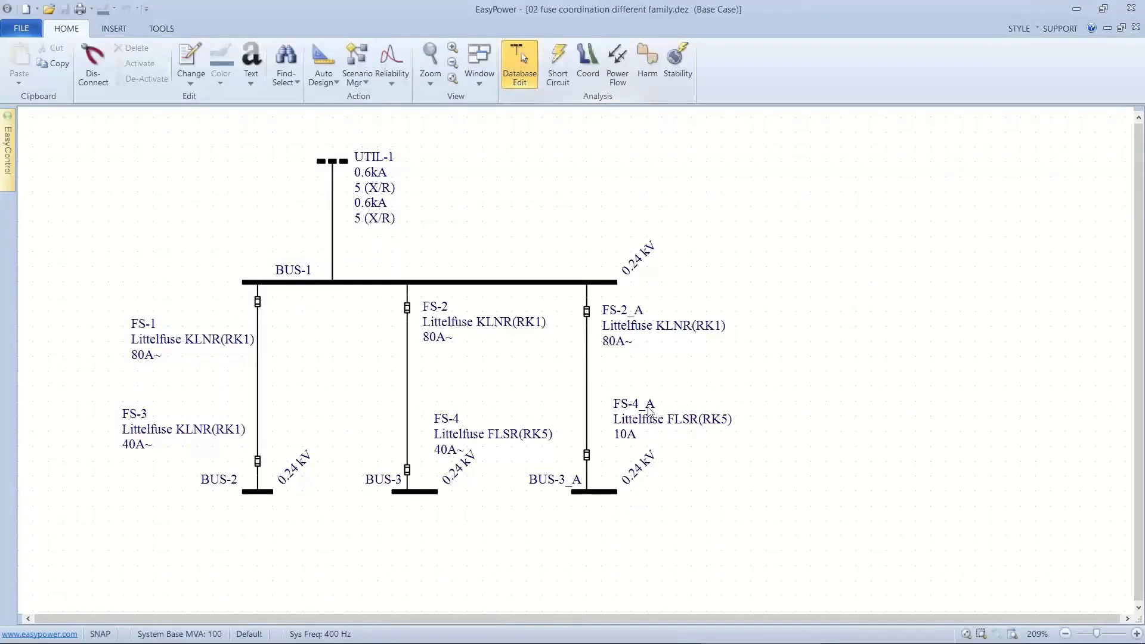
# Step: Fault BUS-2 alone in the fuse coordination one-line and display its momentary short-circuit current
pyautogui.moveTo(509, 351); pyautogui.dragTo(565, 352)
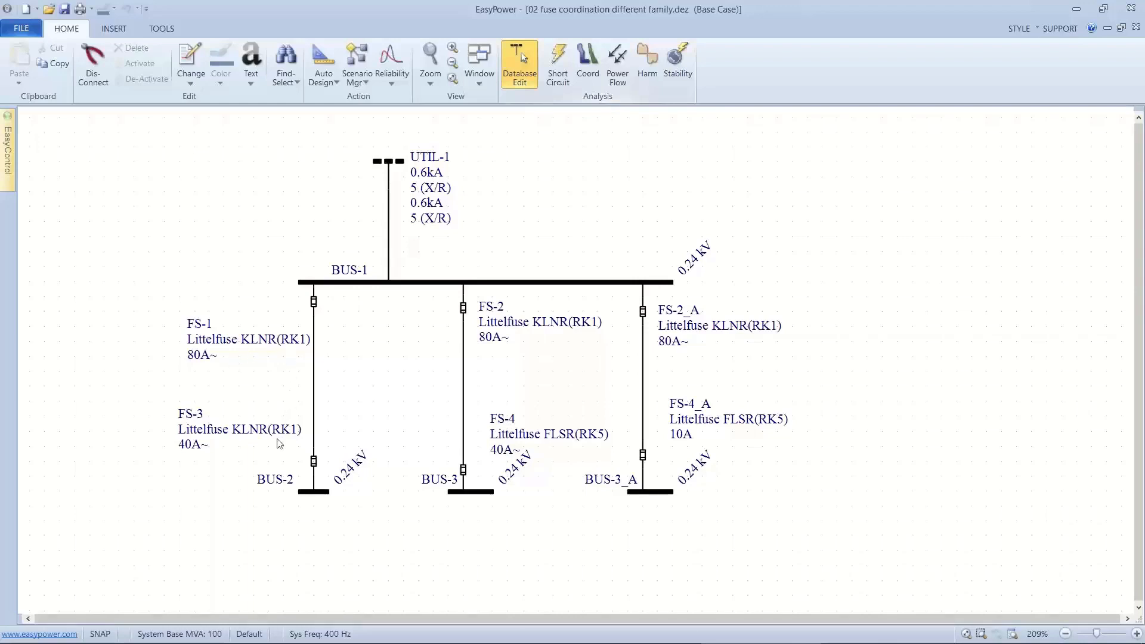
pyautogui.click(316, 489)
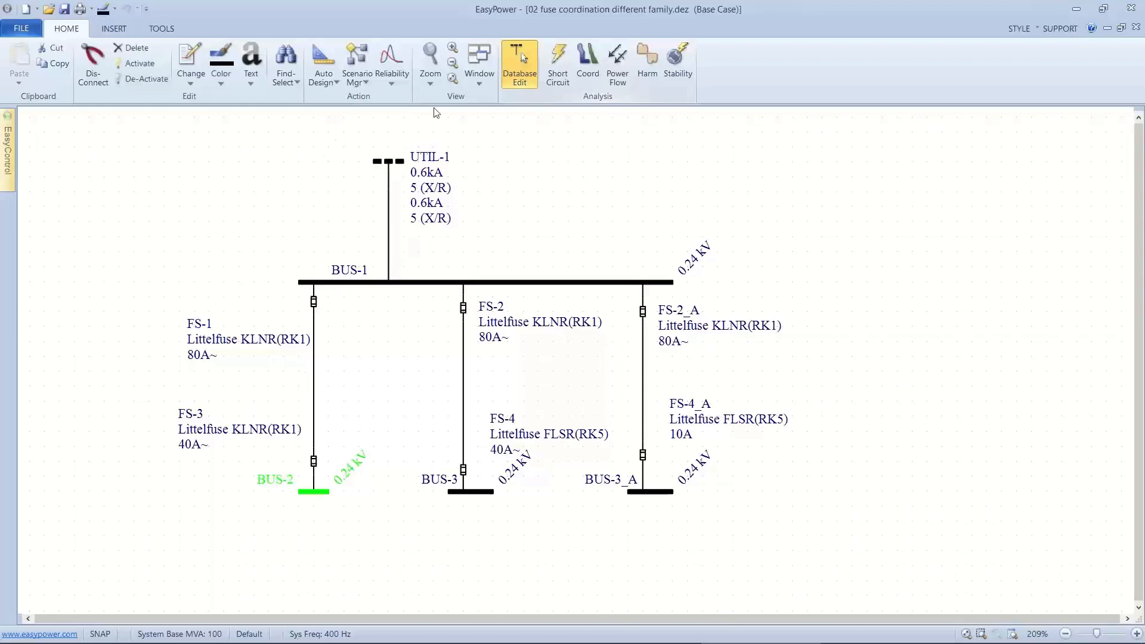
pyautogui.click(546, 67)
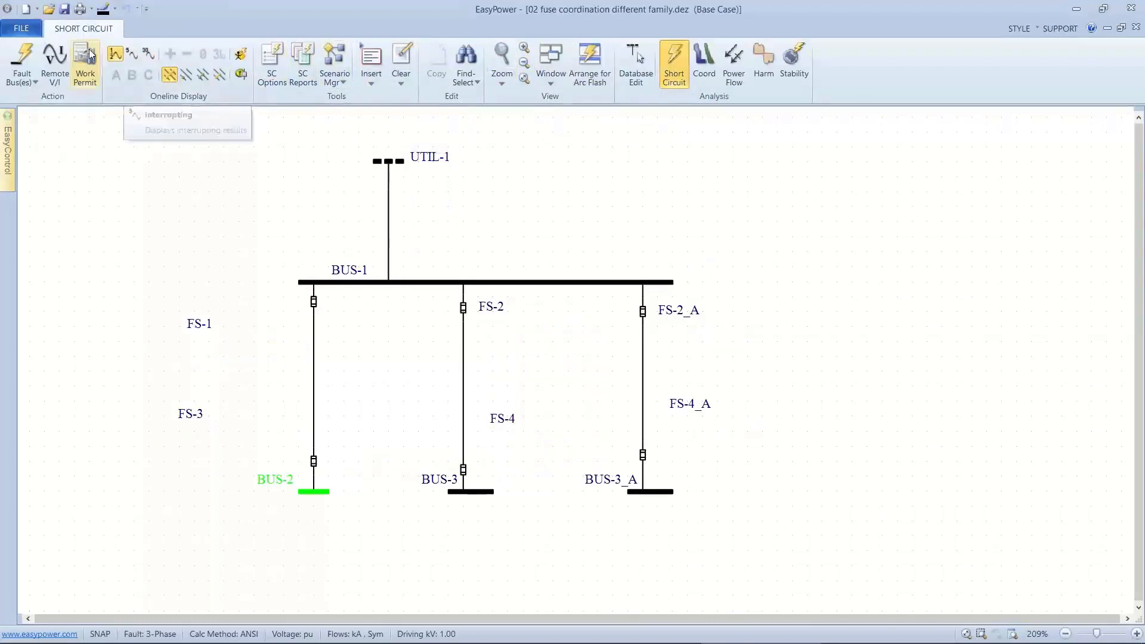
pyautogui.click(16, 55)
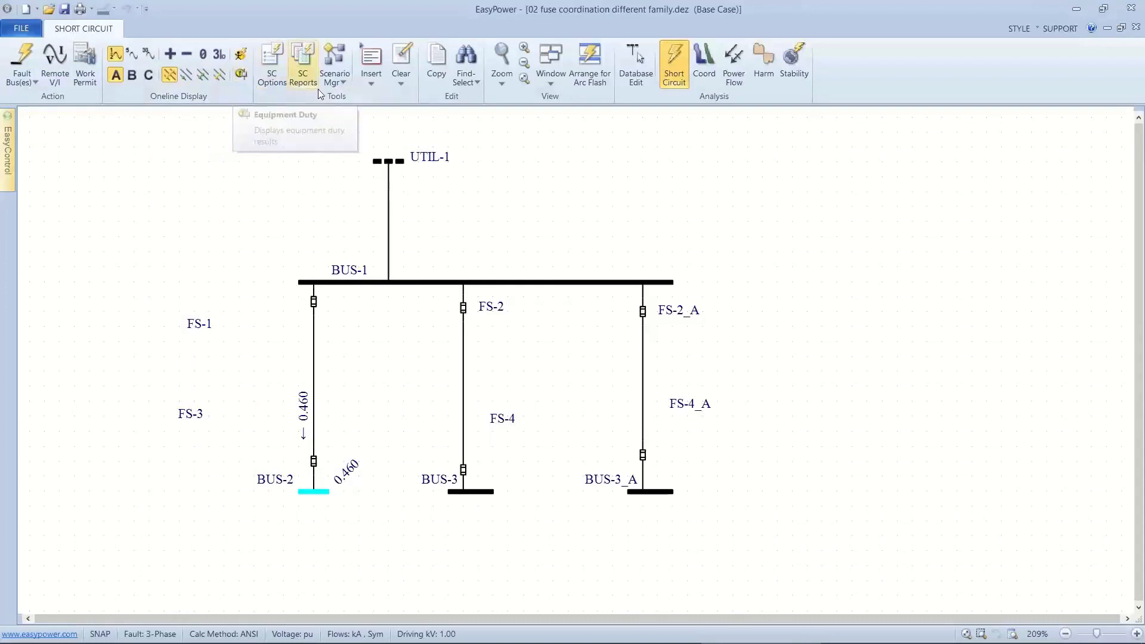
# Step: Fault BUS-2 in the coordination focus with momentary results and display the sequence of events for FS-1 and FS-3
pyautogui.click(696, 73)
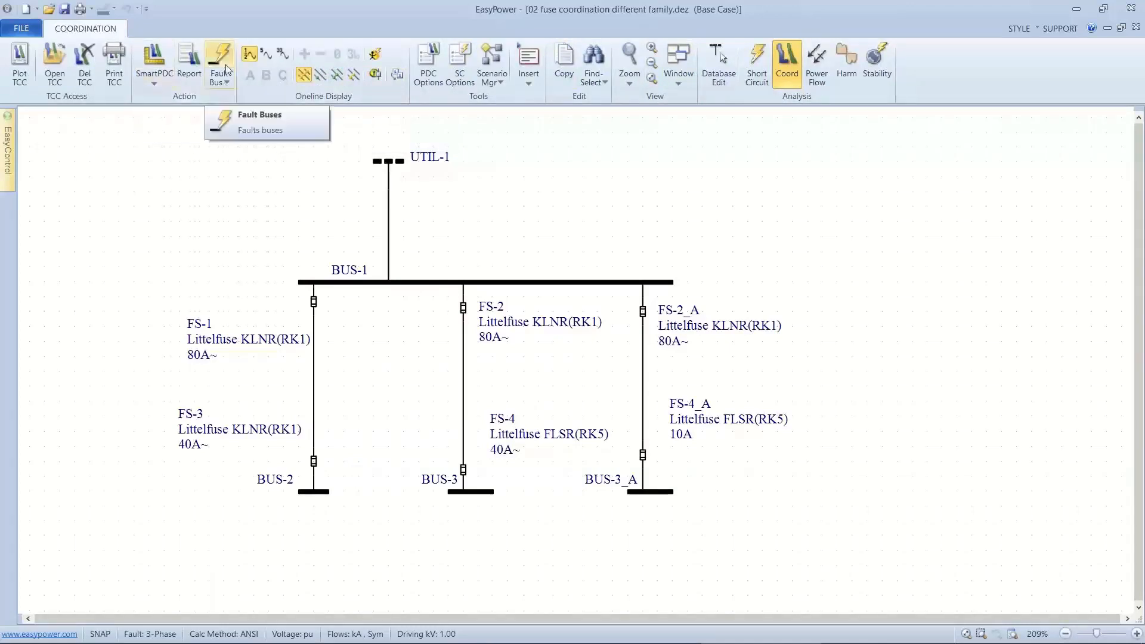
pyautogui.click(300, 491)
pyautogui.click(250, 54)
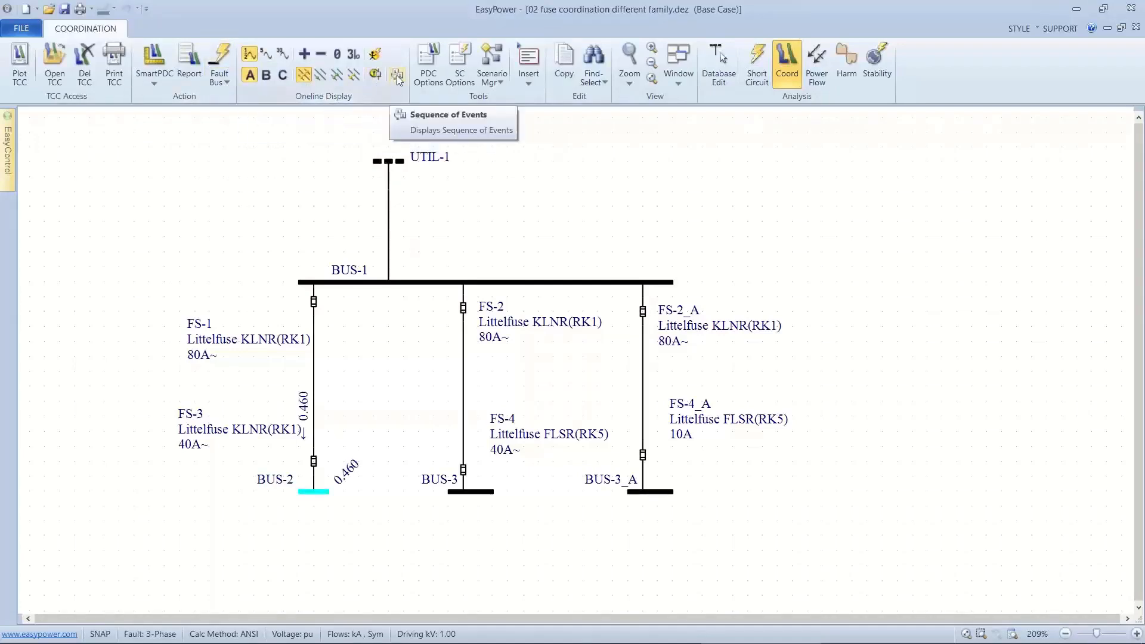
pyautogui.click(398, 76)
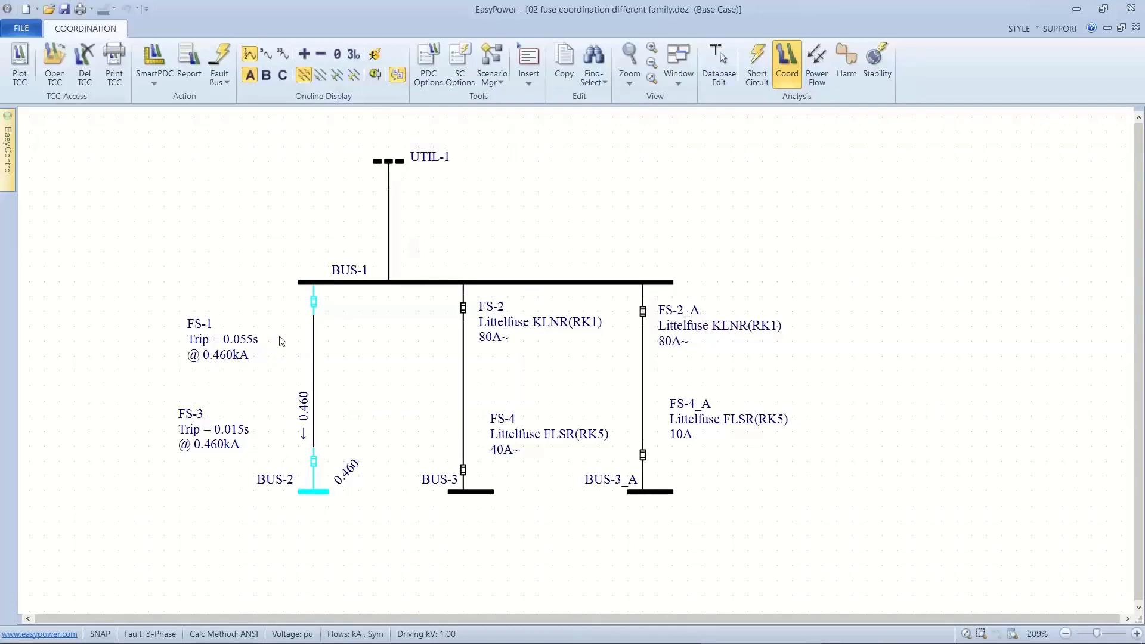
pyautogui.moveTo(310, 316)
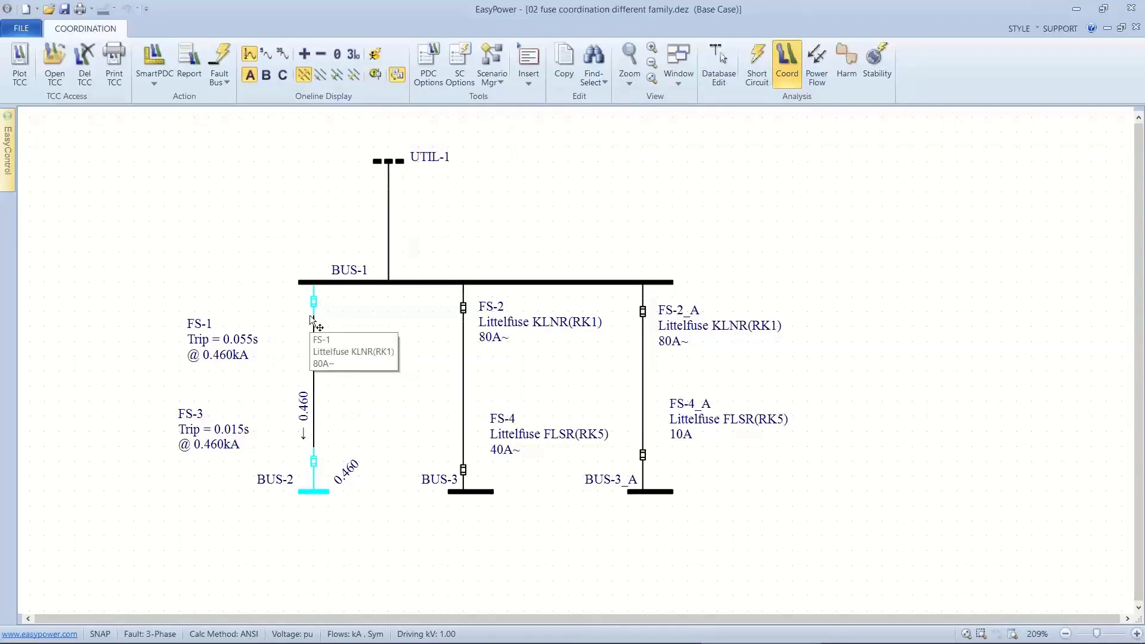
# Step: Fault BUS-3 to display the sequence of events for fuses FS-2 and FS-4
pyautogui.click(448, 484)
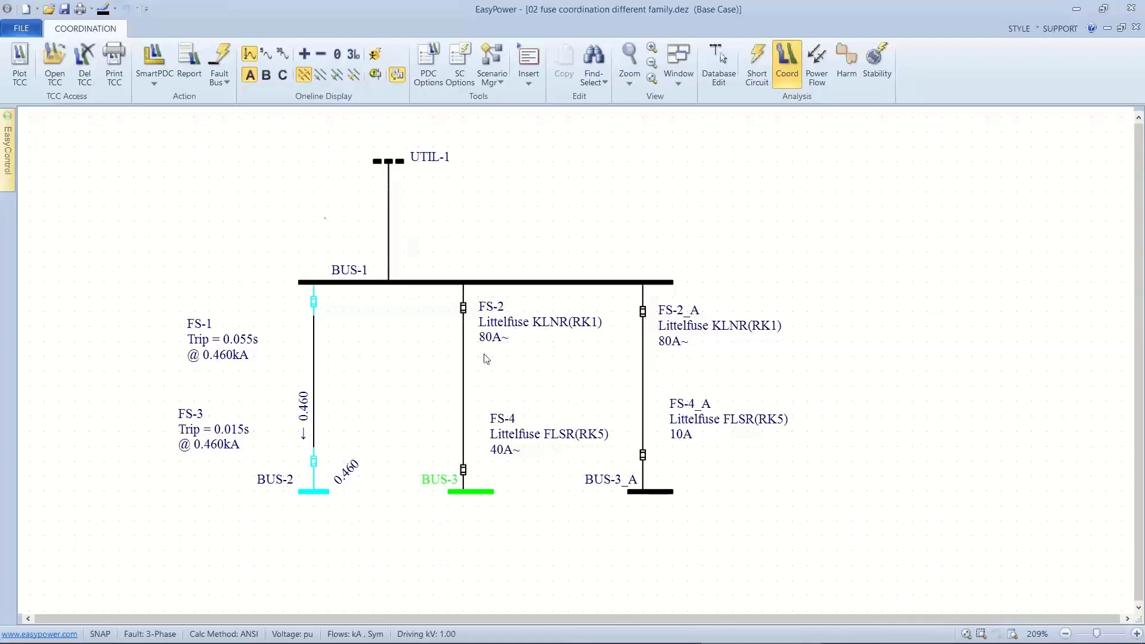
pyautogui.click(230, 57)
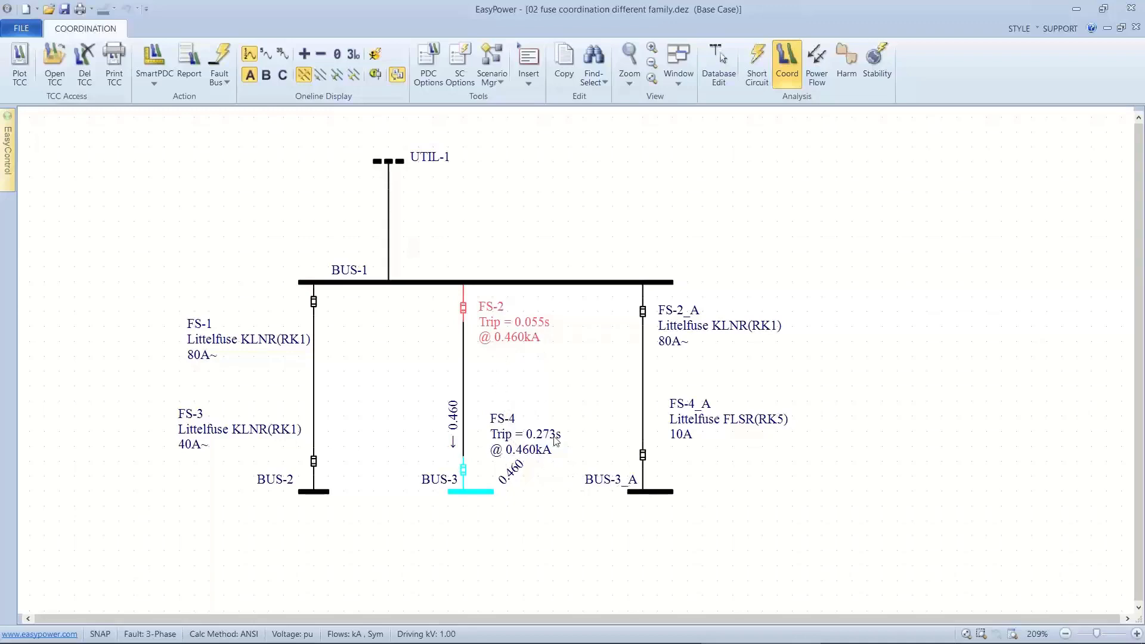
# Step: Fault BUS-3_A to display the sequence of events for fuses FS-2_A and FS-4_A
pyautogui.click(647, 493)
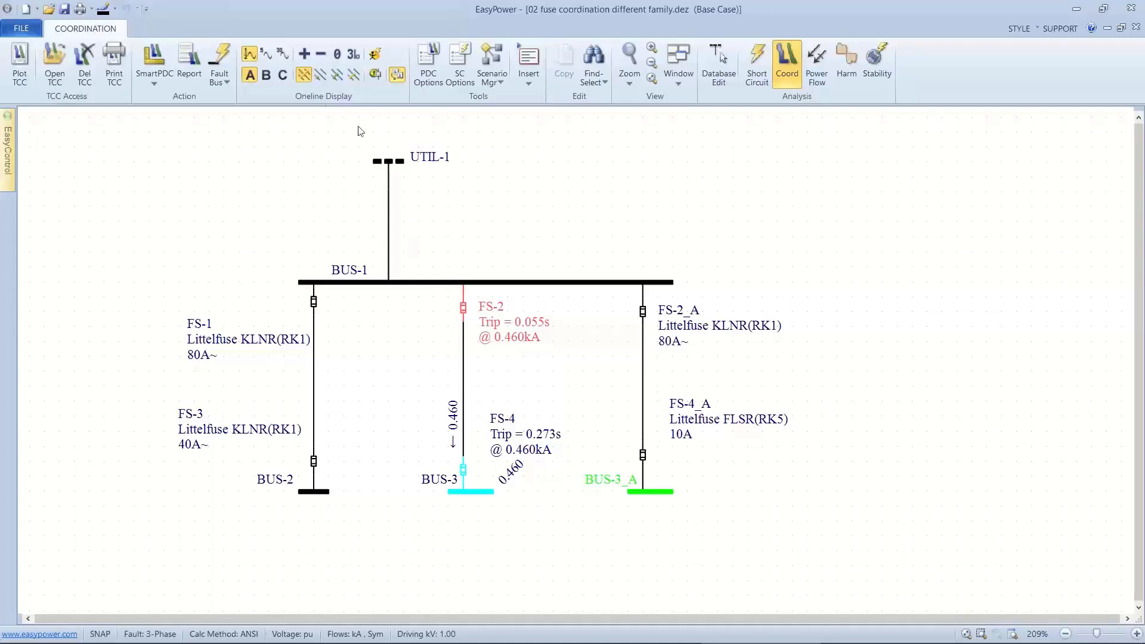
pyautogui.click(220, 57)
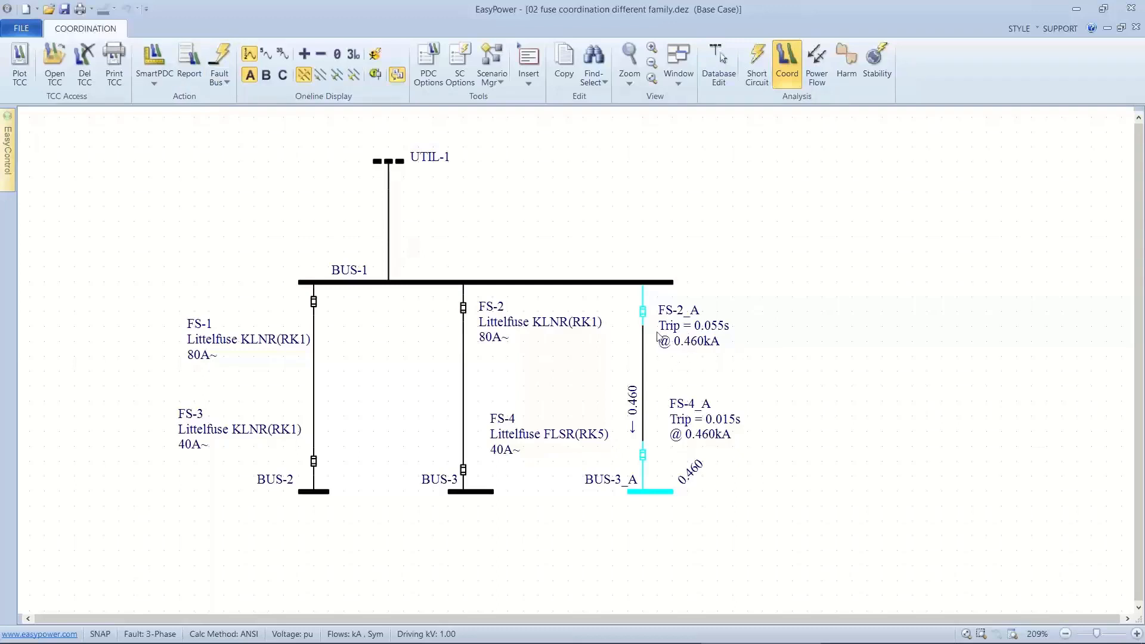
# Step: Plot the time-current curves for the FS-1 and FS-3 branch, and hide the plot's one-line and title block
pyautogui.moveTo(279, 261); pyautogui.dragTo(355, 501)
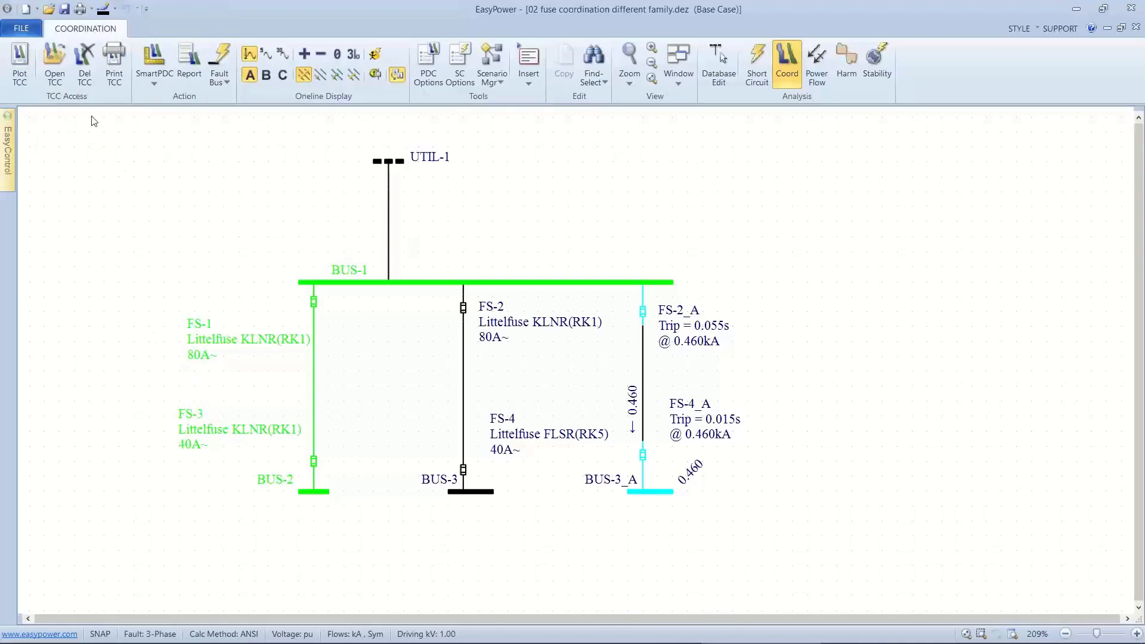
pyautogui.click(19, 66)
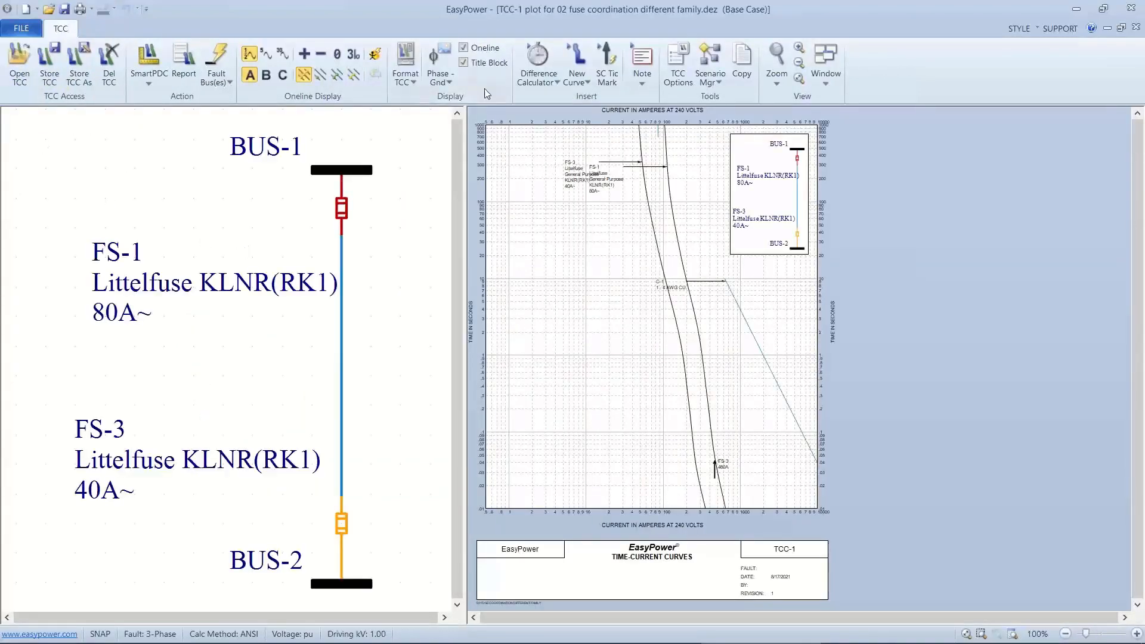
pyautogui.click(468, 61)
pyautogui.click(468, 49)
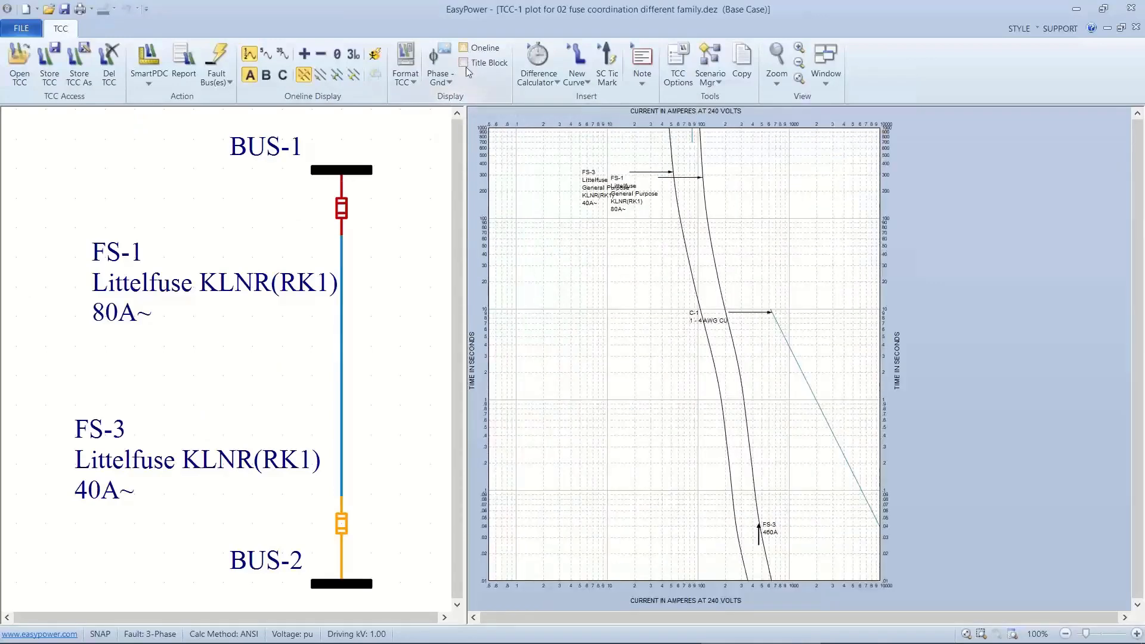
# Step: Move the FS-3 label down along its curve, clear of the FS-1 label
pyautogui.moveTo(593, 203); pyautogui.dragTo(581, 381)
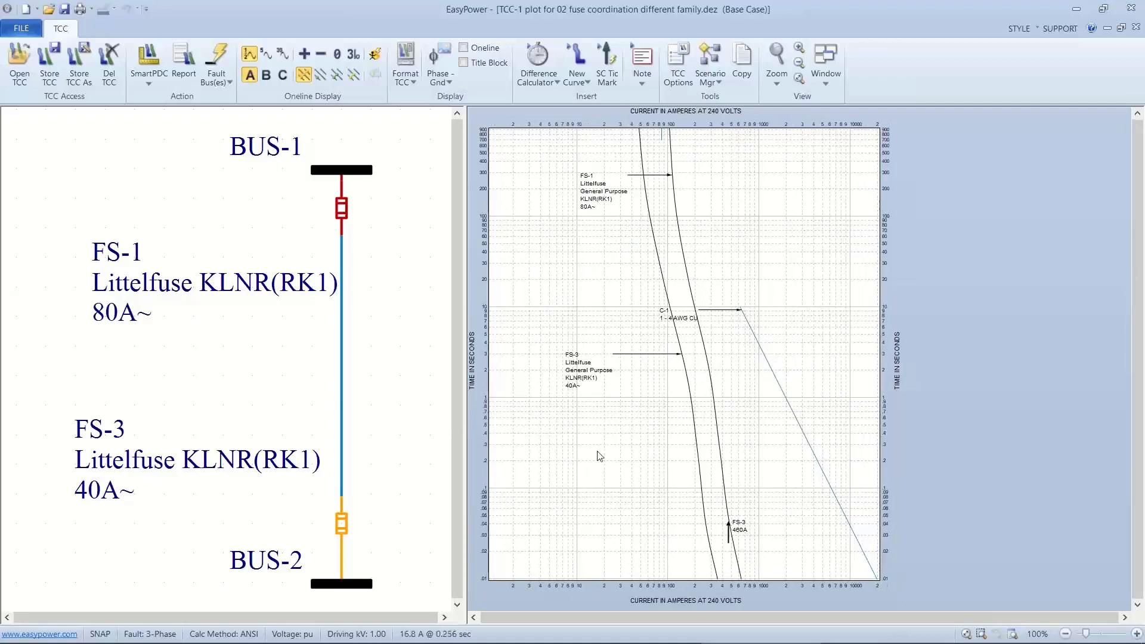
pyautogui.moveTo(750, 540); pyautogui.dragTo(746, 528)
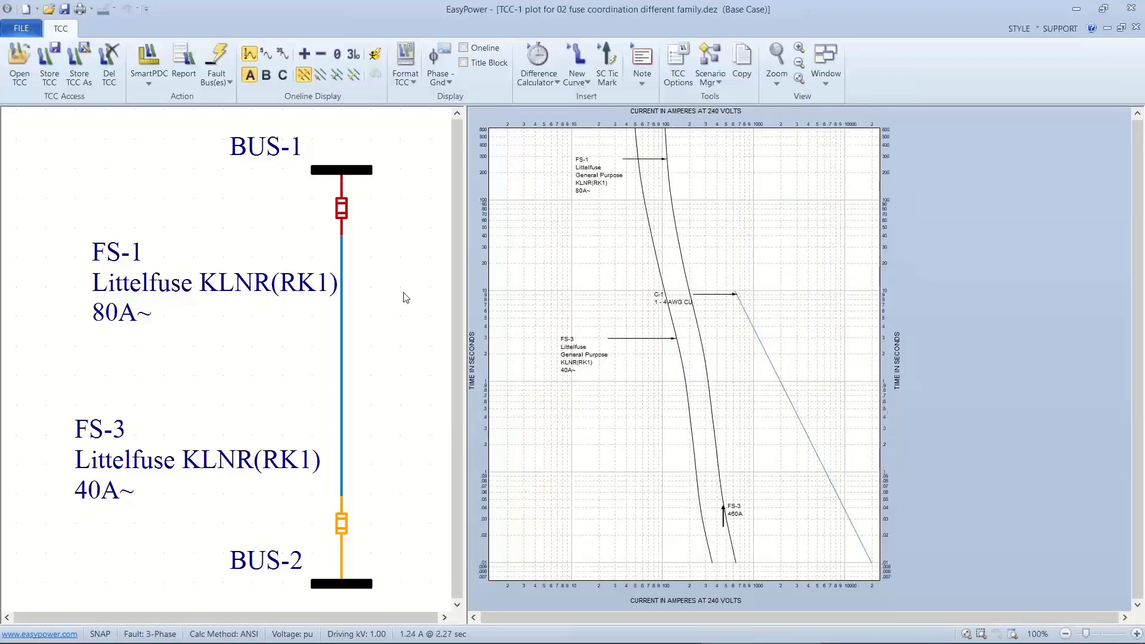
pyautogui.click(21, 28)
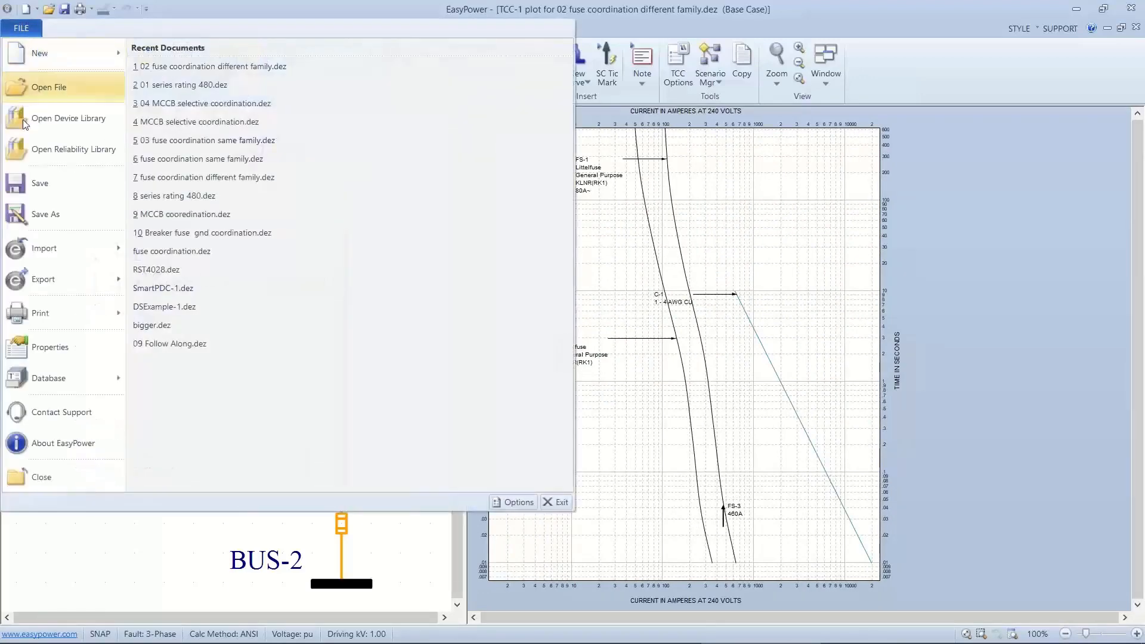
pyautogui.click(27, 474)
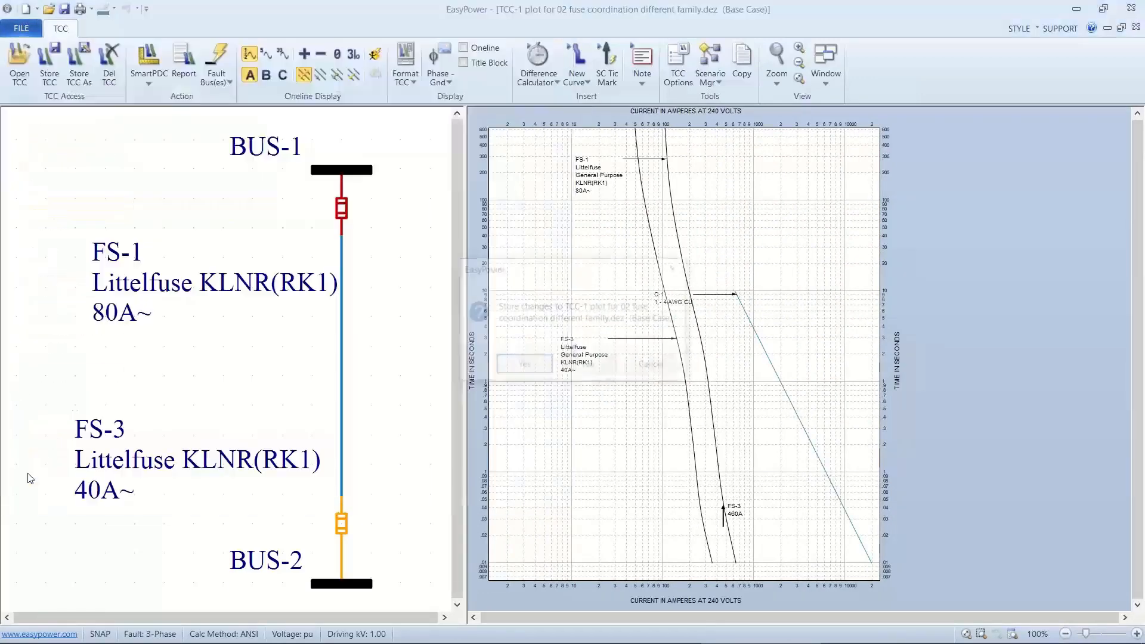
pyautogui.click(649, 366)
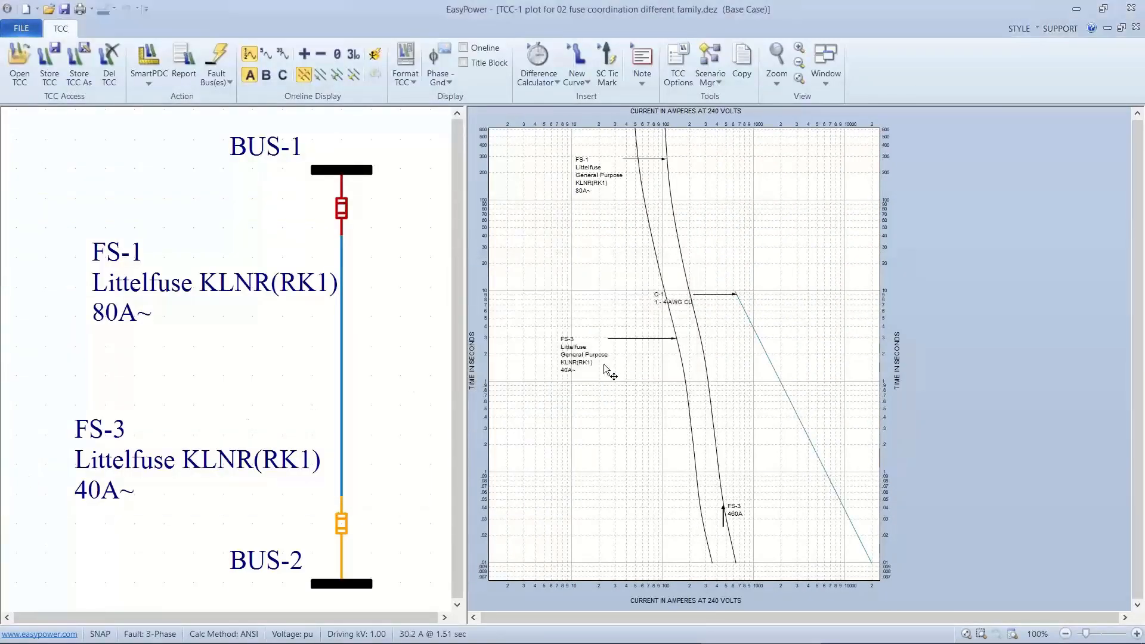
# Step: Close the TCC-1 plot without storing its changes
pyautogui.click(4, 31)
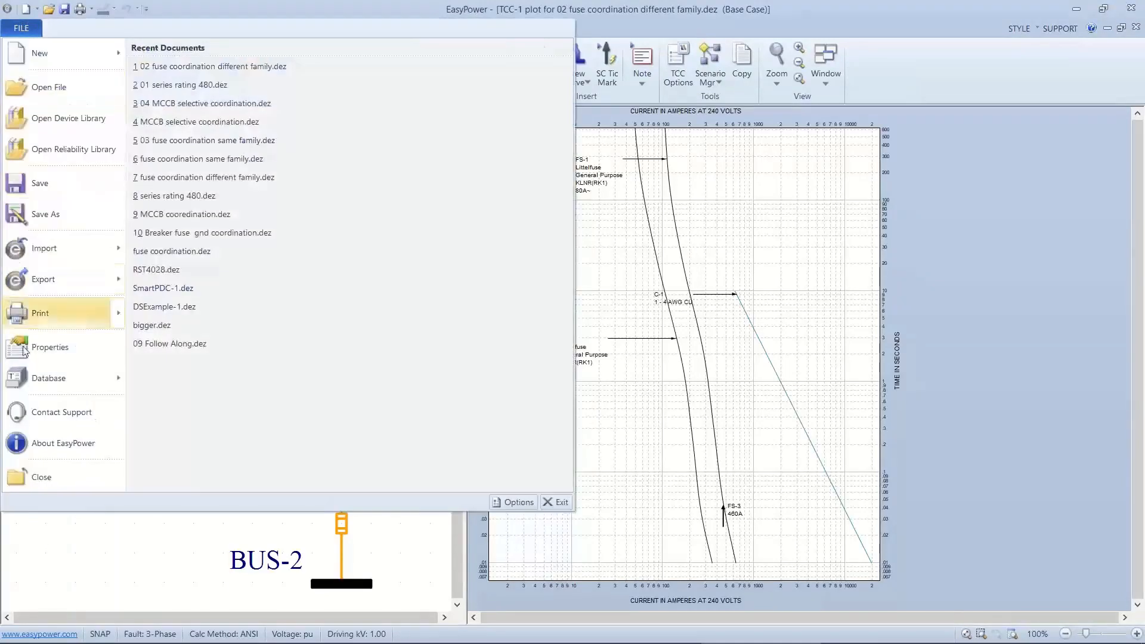
pyautogui.click(27, 471)
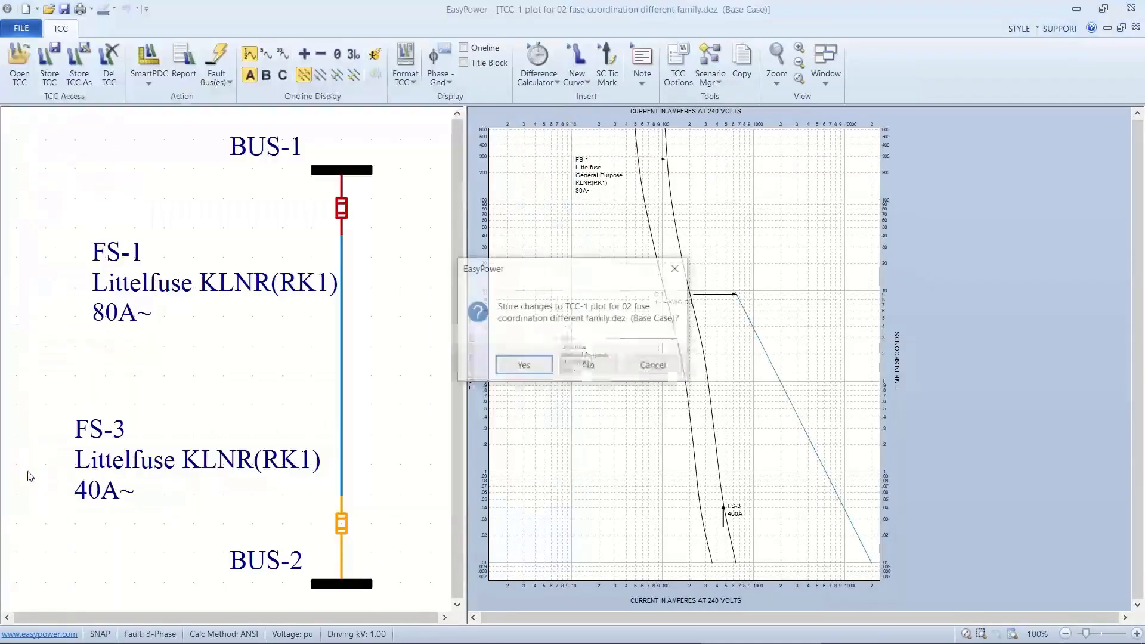
pyautogui.click(571, 367)
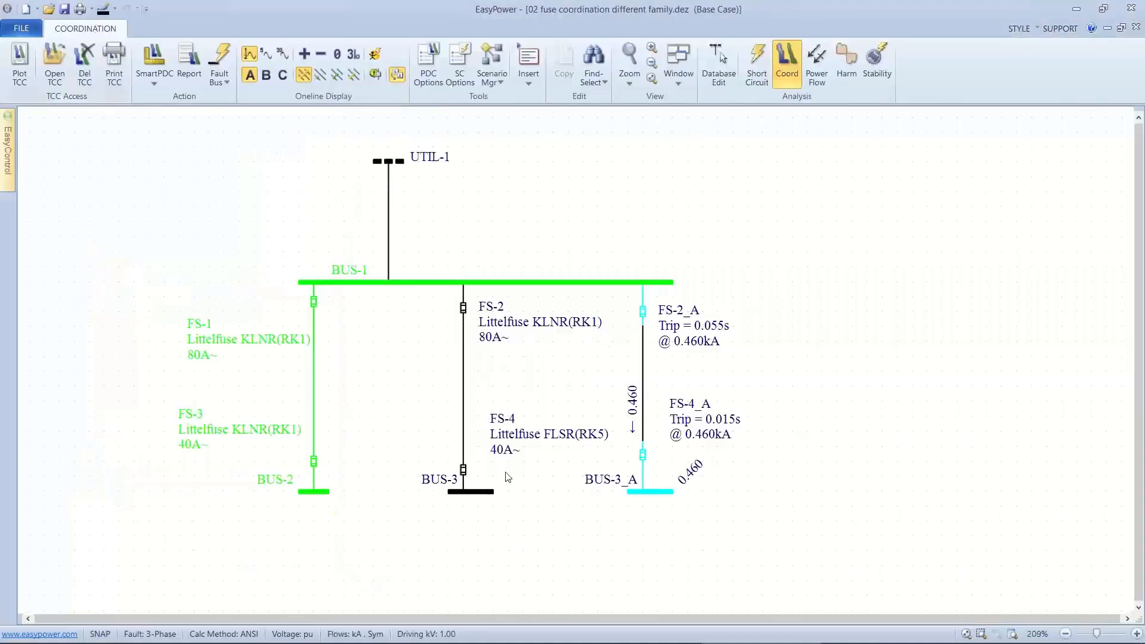
# Step: Plot the time-current curves for the FS-2 and FS-4 branch, then close the plot without storing it
pyautogui.moveTo(510, 504); pyautogui.dragTo(449, 294)
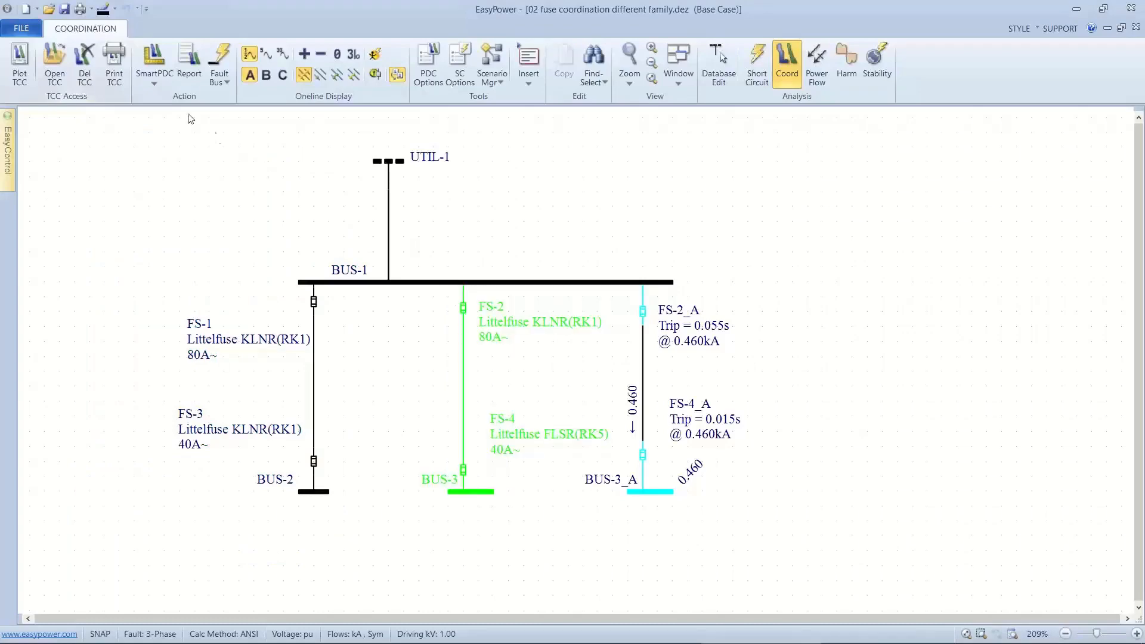
pyautogui.click(21, 60)
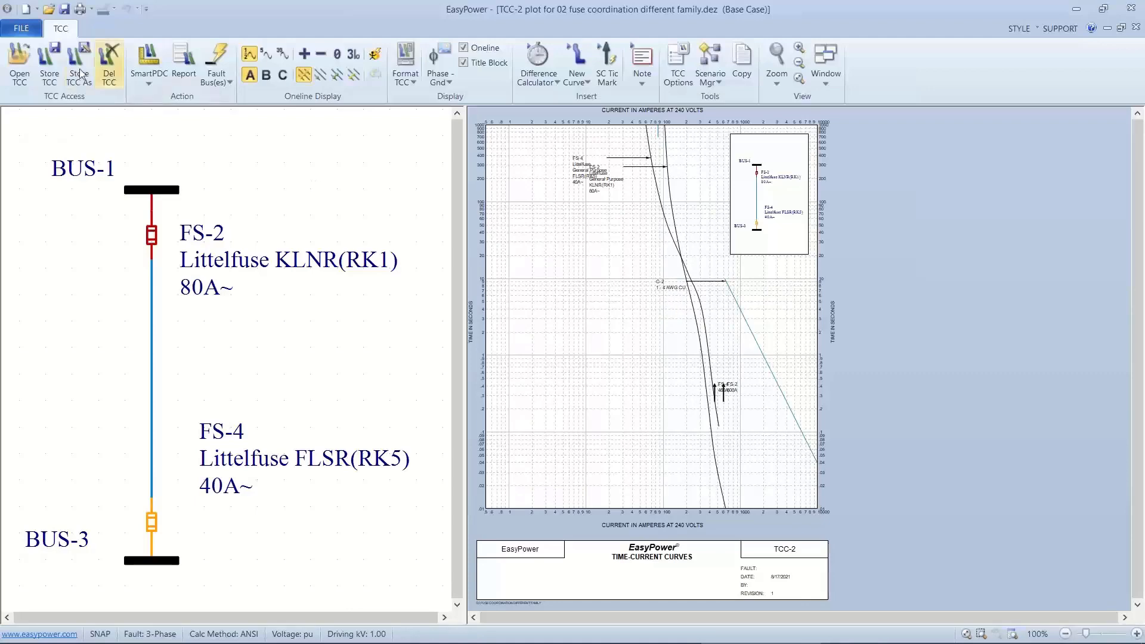
pyautogui.click(21, 28)
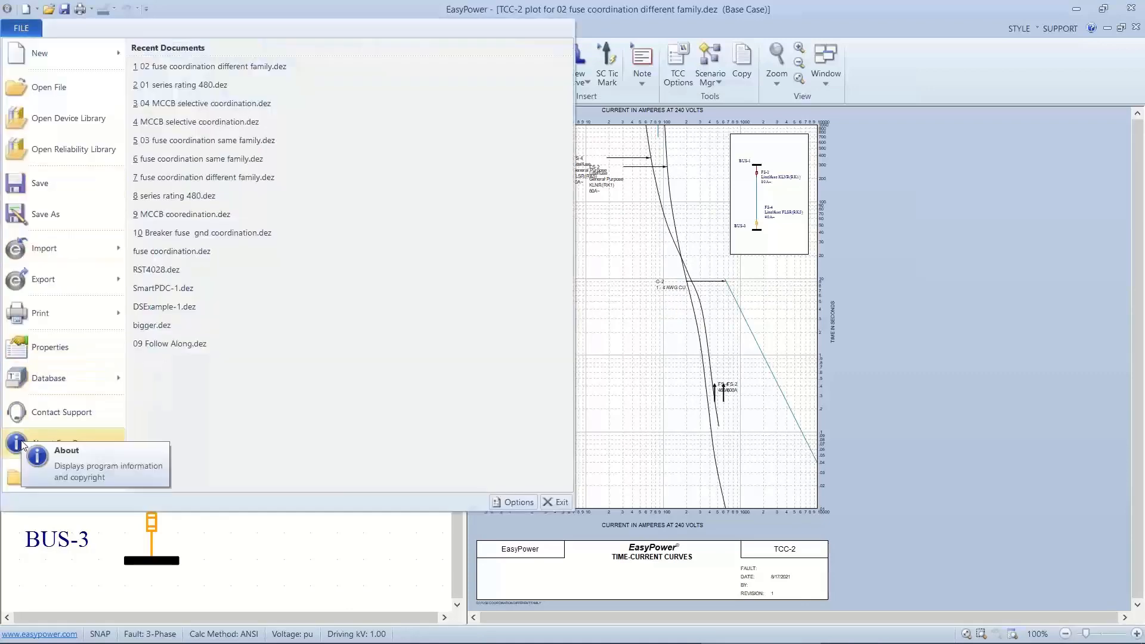
pyautogui.click(21, 474)
pyautogui.click(614, 361)
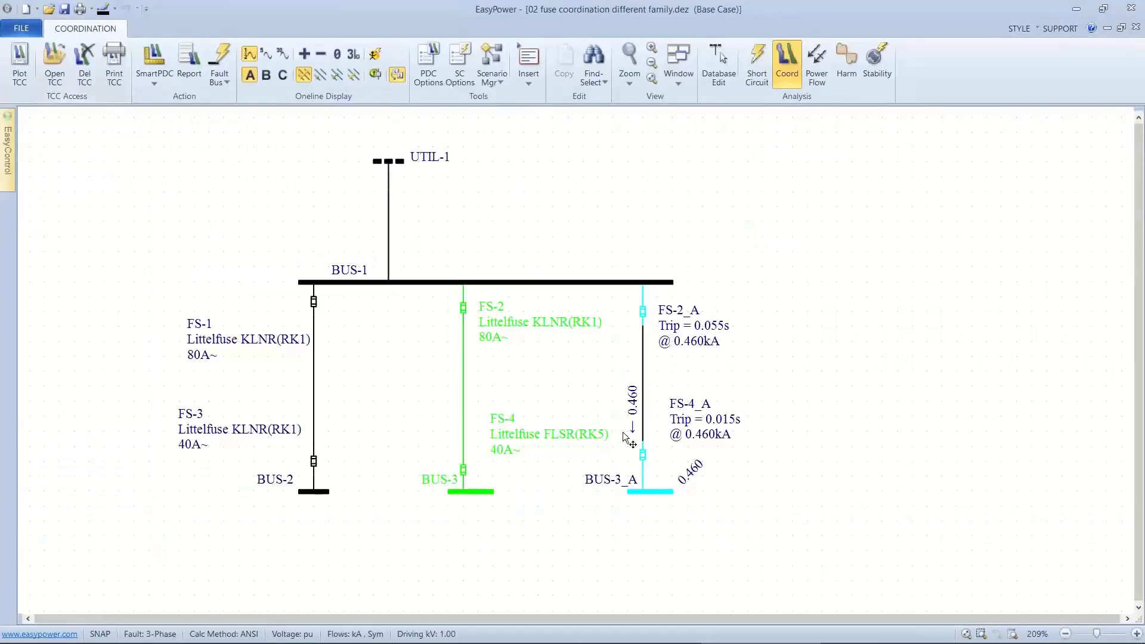
# Step: Plot the time-current curves for the FS-2_A and FS-4_A branch, and move the FS-2_A label beyond its curve
pyautogui.moveTo(714, 496); pyautogui.dragTo(628, 302)
pyautogui.click(21, 62)
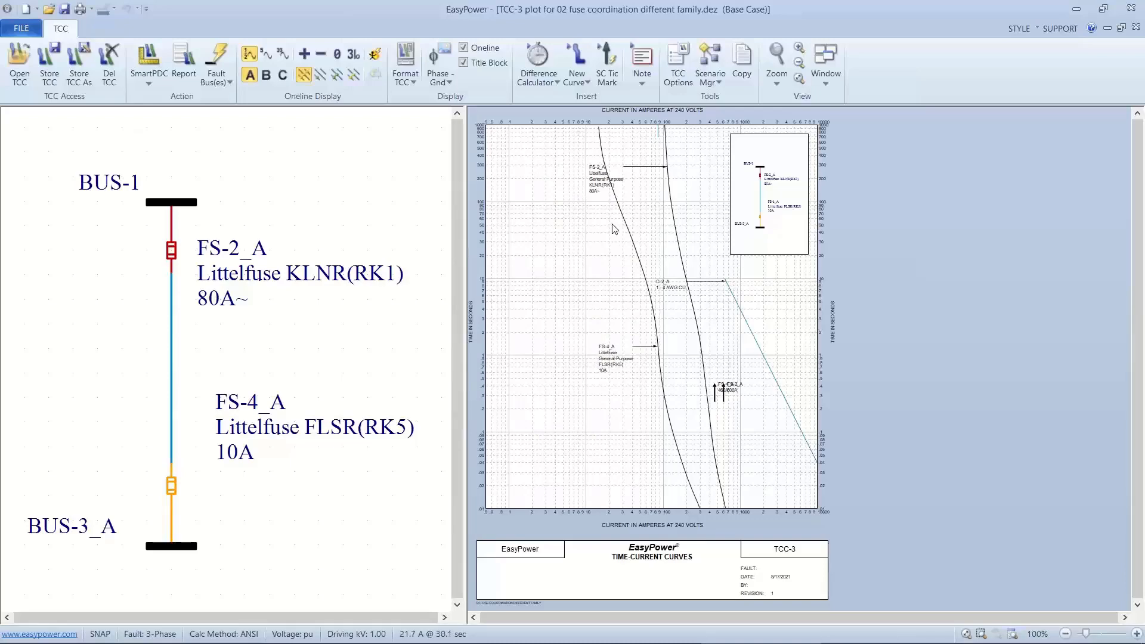
pyautogui.moveTo(604, 183); pyautogui.dragTo(740, 286)
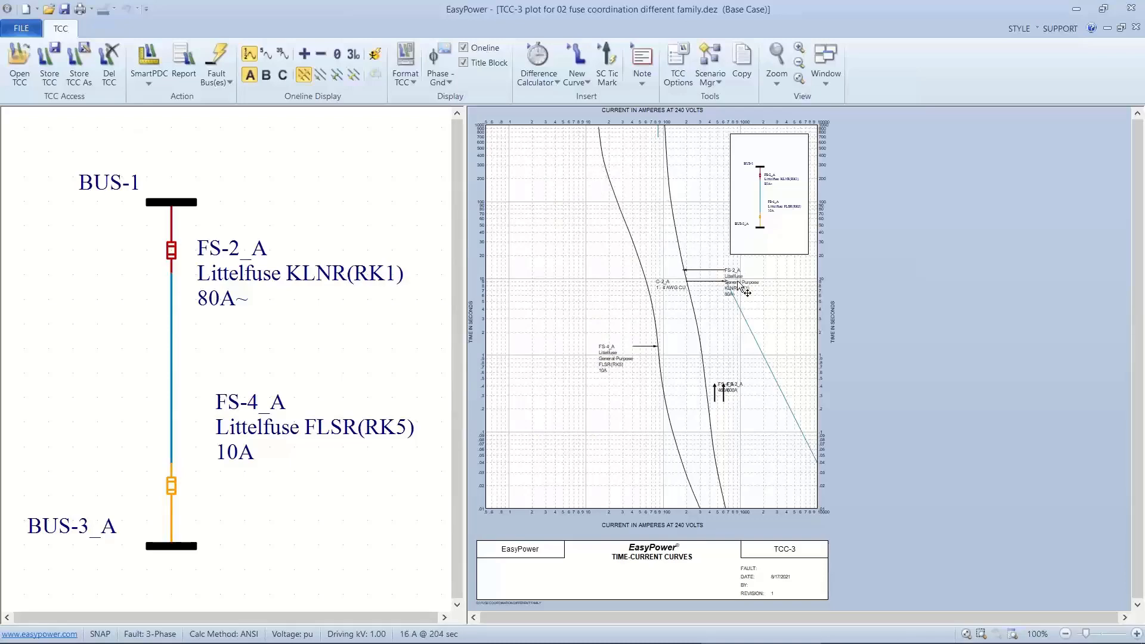
# Step: Close the TCC-3 plot without storing its changes
pyautogui.click(23, 28)
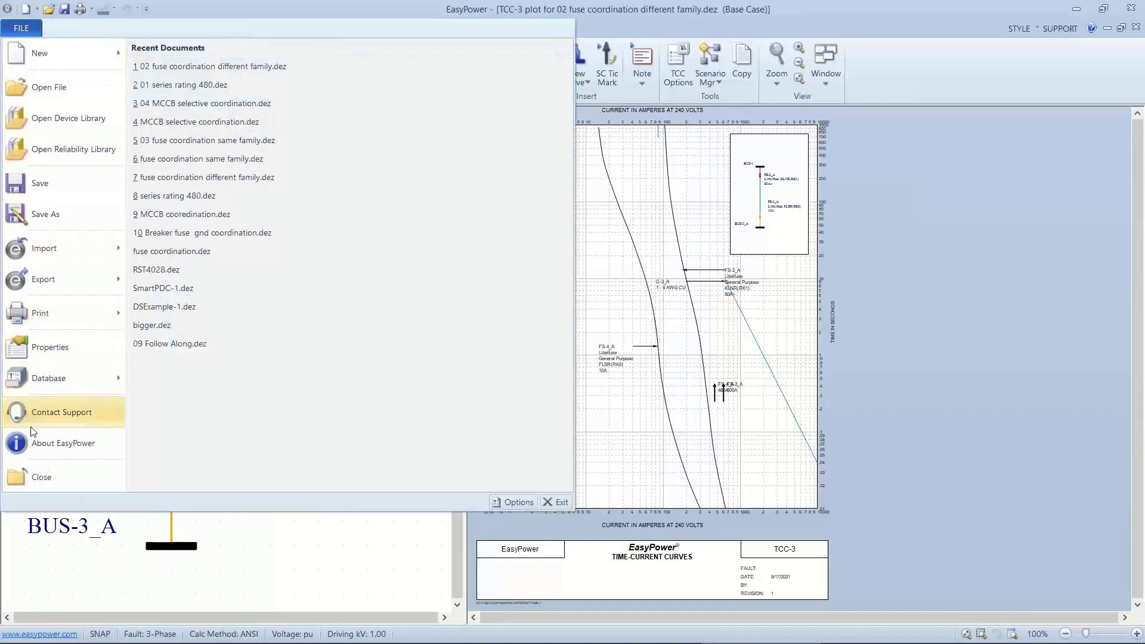
pyautogui.click(31, 474)
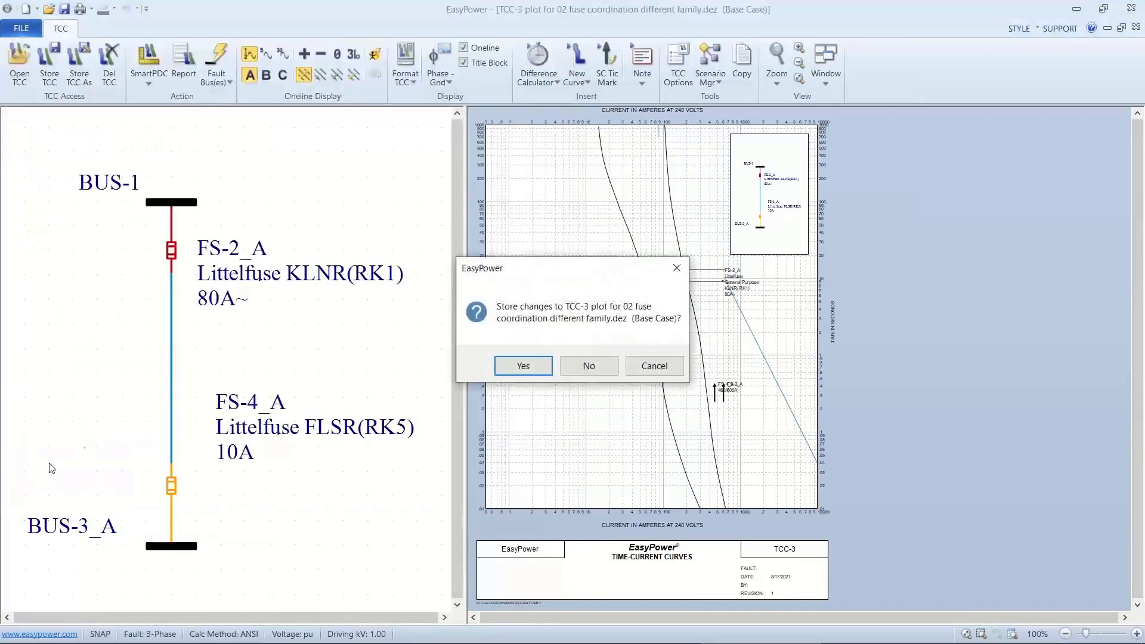
pyautogui.click(577, 366)
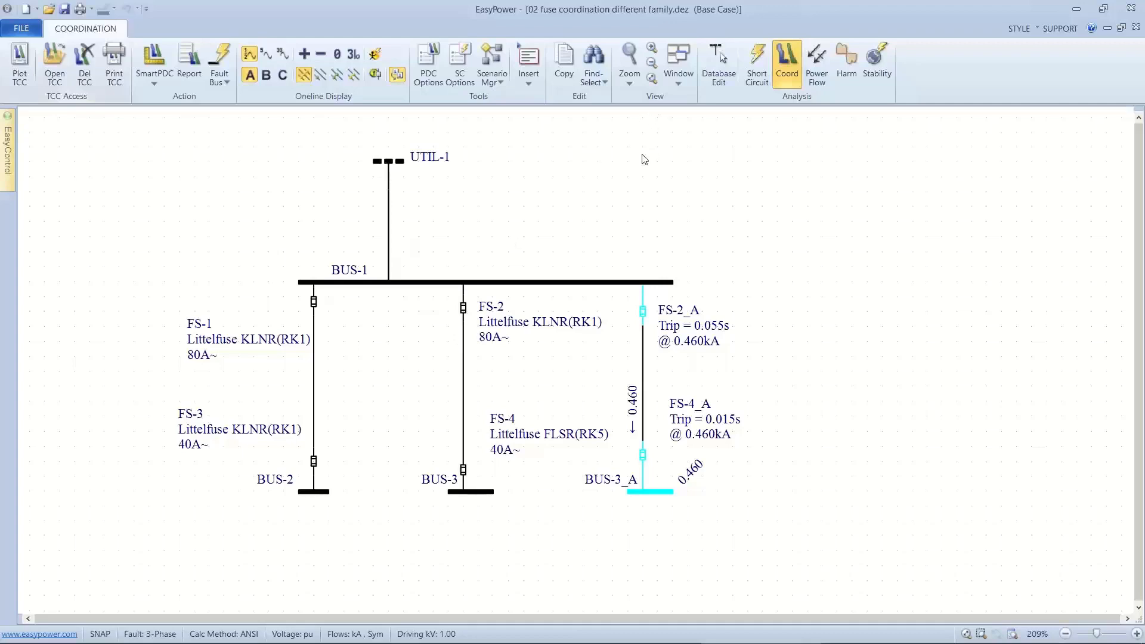
# Step: Return to database editing and save all temporary changes to the database
pyautogui.click(715, 77)
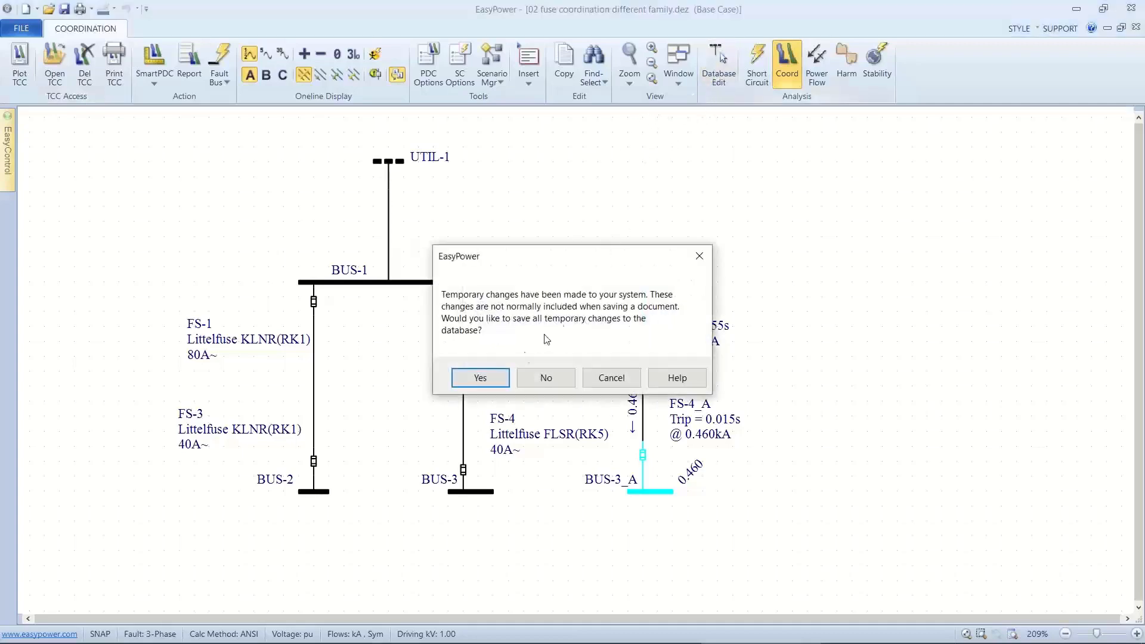
pyautogui.click(503, 378)
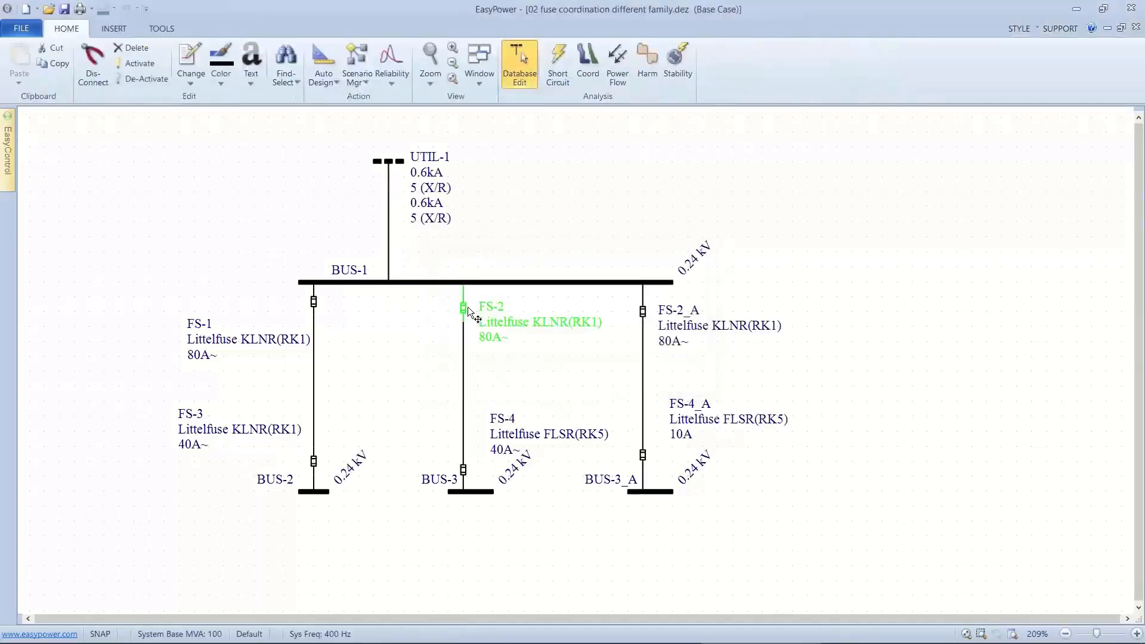
# Step: Clear the fused interrupting rating and test X/R of fuse FS-2, recalculate both, and accept the data
pyautogui.doubleClick(466, 307)
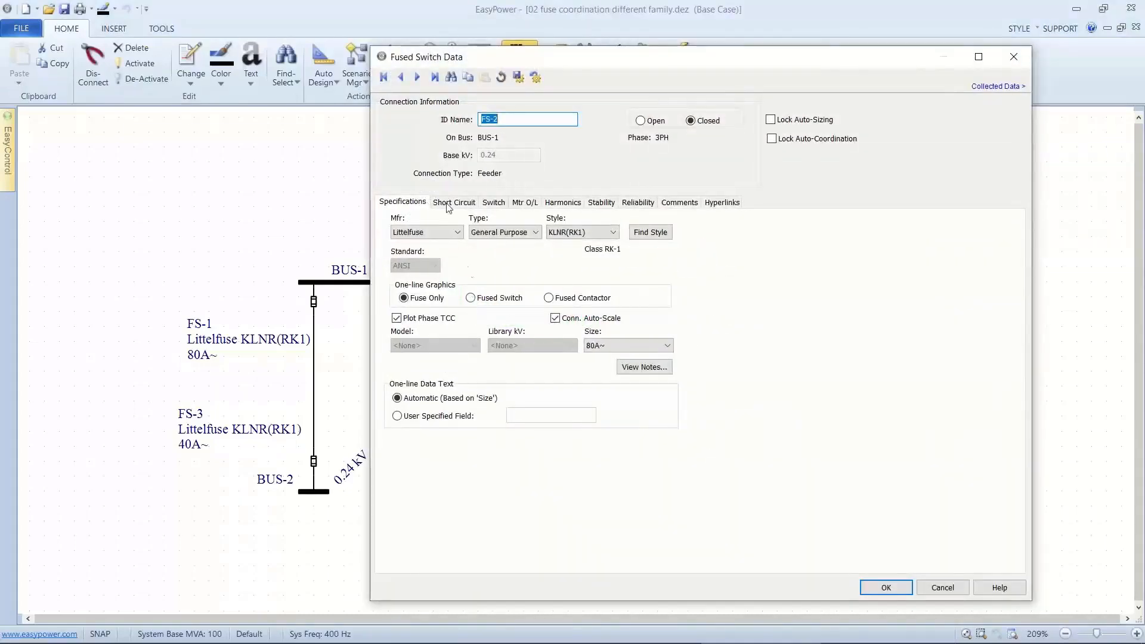
pyautogui.click(460, 202)
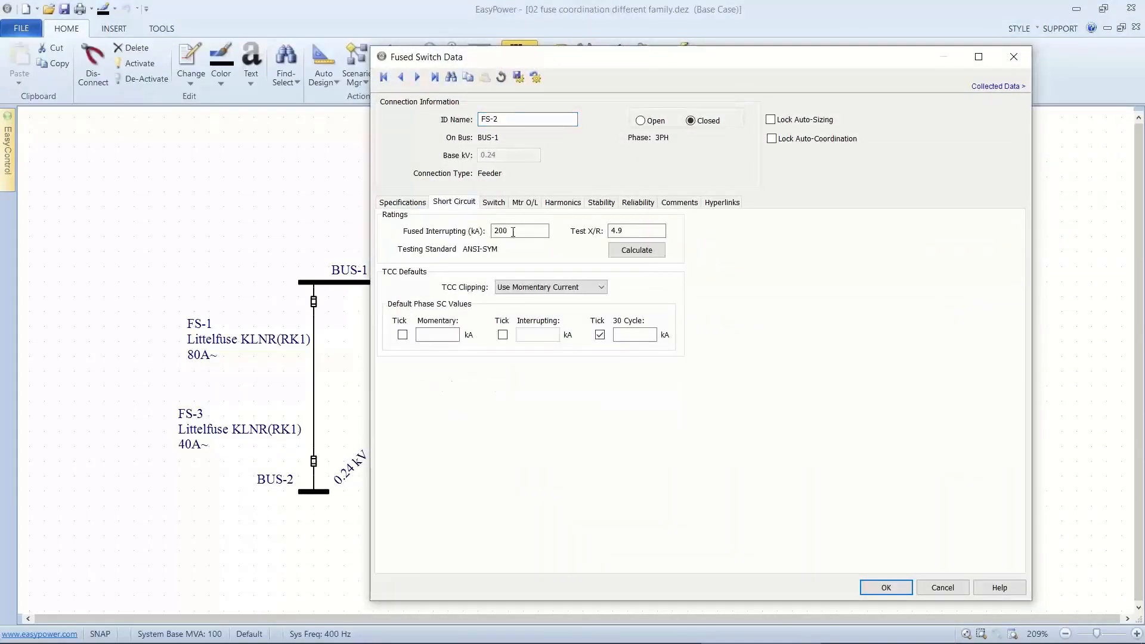
pyautogui.doubleClick(616, 231)
pyautogui.press('BackSpace')
pyautogui.hotkey('shift', 'Tab')
pyautogui.press('BackSpace')
pyautogui.click(620, 254)
pyautogui.click(884, 586)
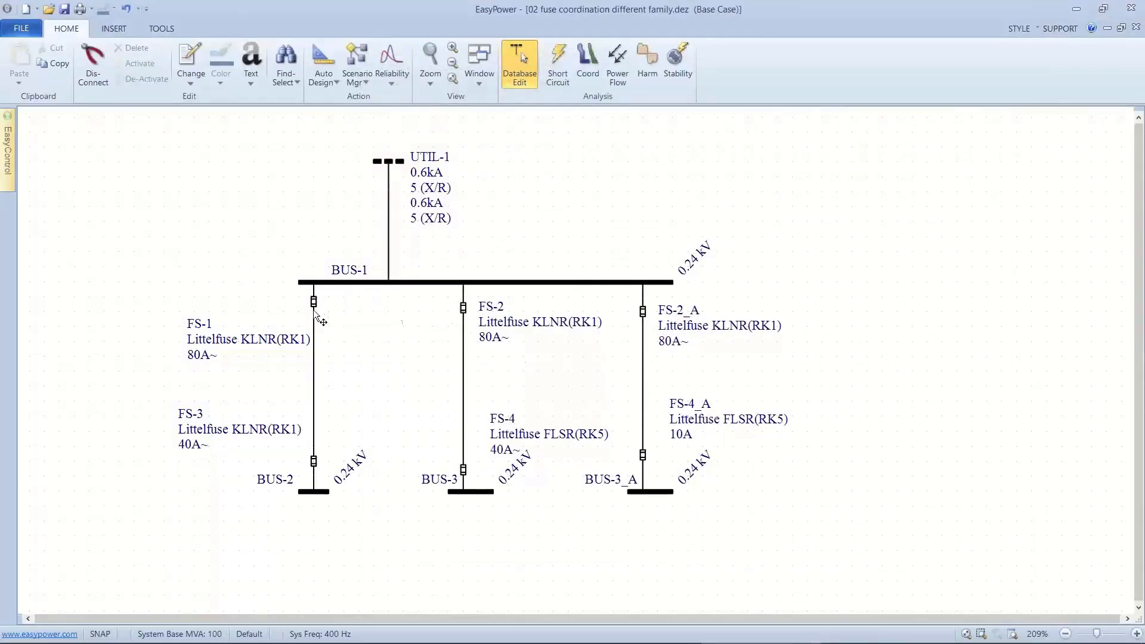
# Step: Clear the short-circuit ratings of fuse FS-3 at BUS-2 and recalculate the interrupting rating and test X/R
pyautogui.moveTo(308, 367)
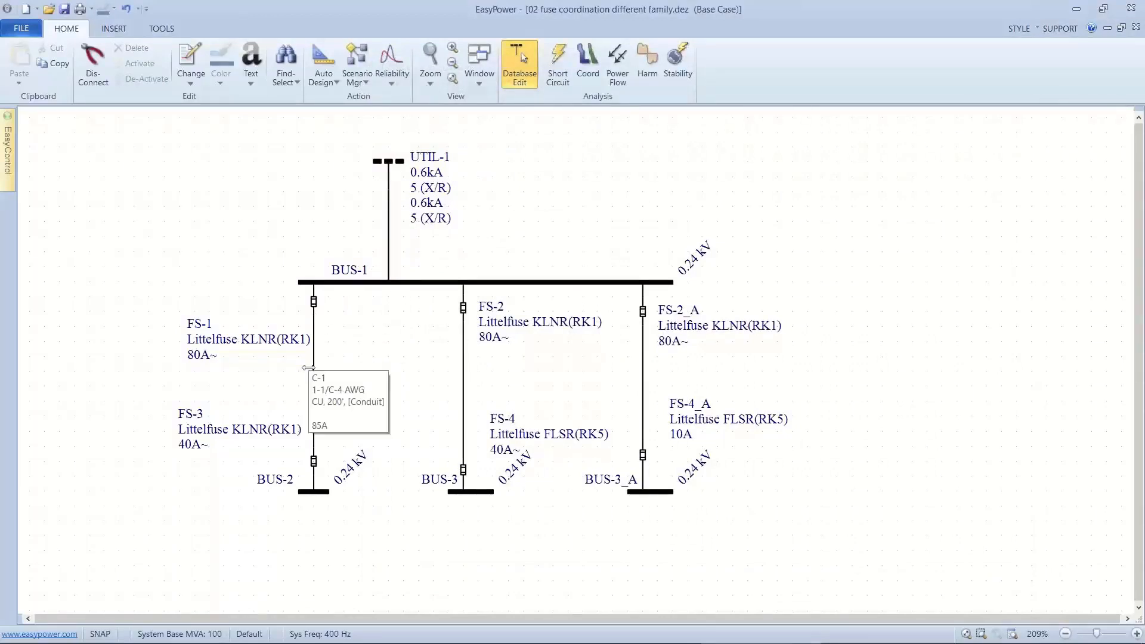
pyautogui.doubleClick(320, 456)
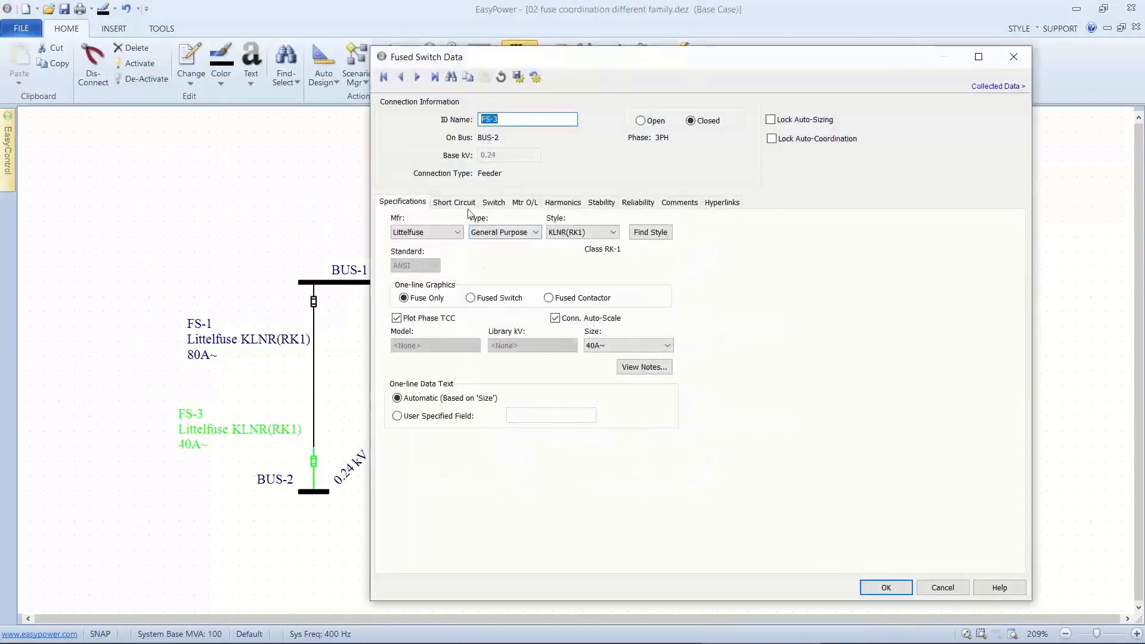
pyautogui.click(472, 203)
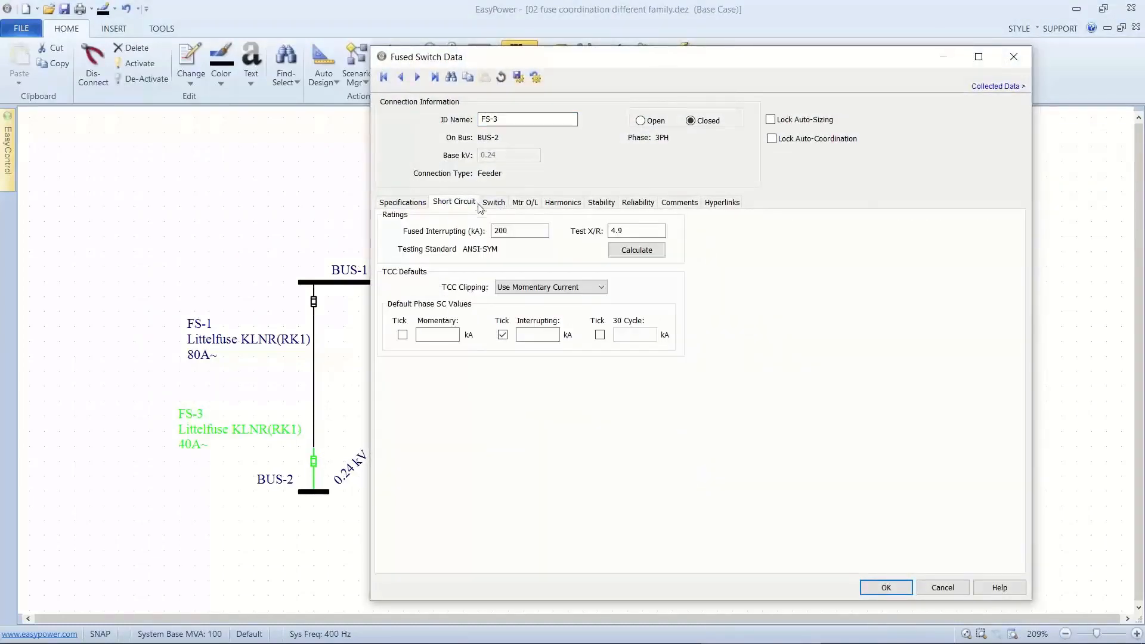
pyautogui.doubleClick(544, 231)
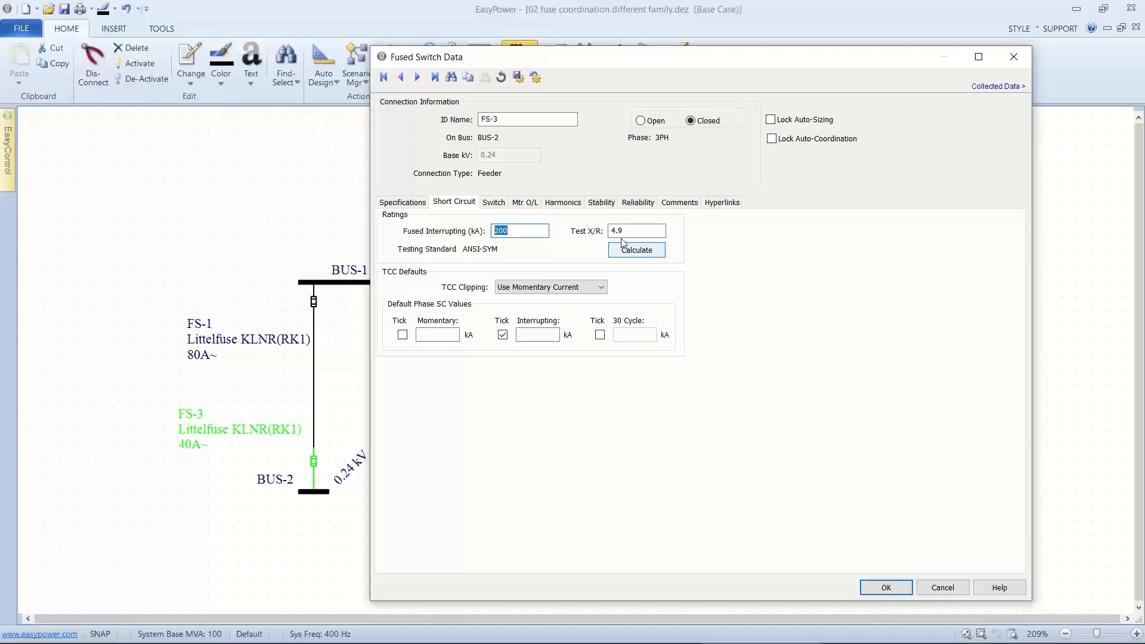
pyautogui.moveTo(625, 232); pyautogui.dragTo(610, 231)
pyautogui.press('BackSpace')
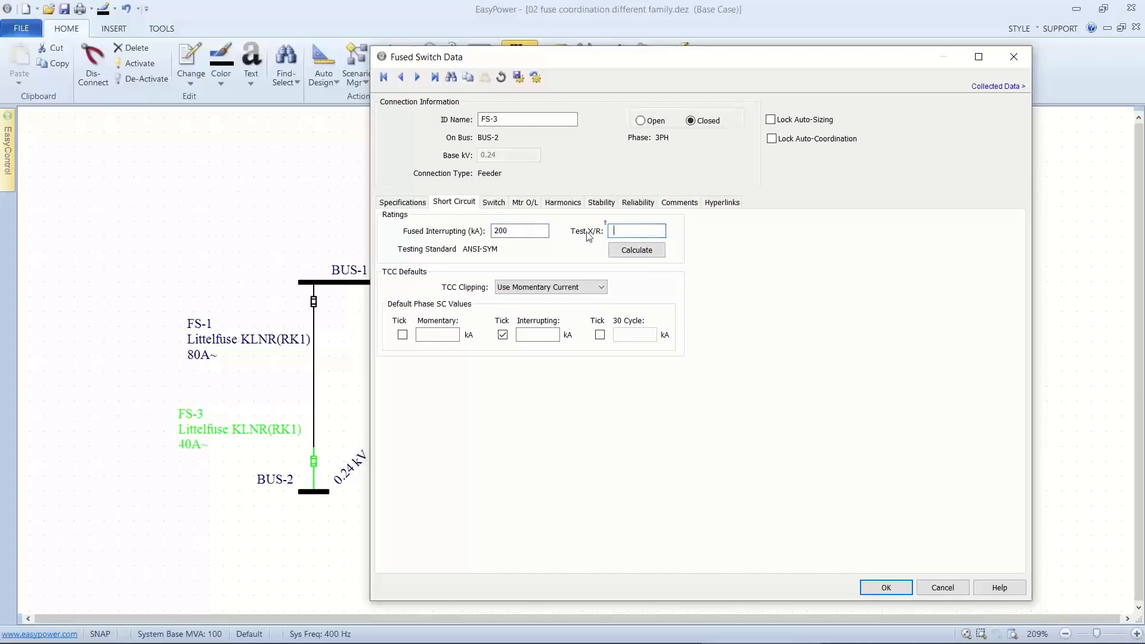
pyautogui.moveTo(536, 232); pyautogui.dragTo(476, 229)
pyautogui.click(619, 251)
# Step: Try a fused interrupting rating of 100 kA for FS-3, view its comments, and discard the edits
pyautogui.moveTo(537, 231); pyautogui.dragTo(493, 231)
pyautogui.write('100')
pyautogui.click(679, 203)
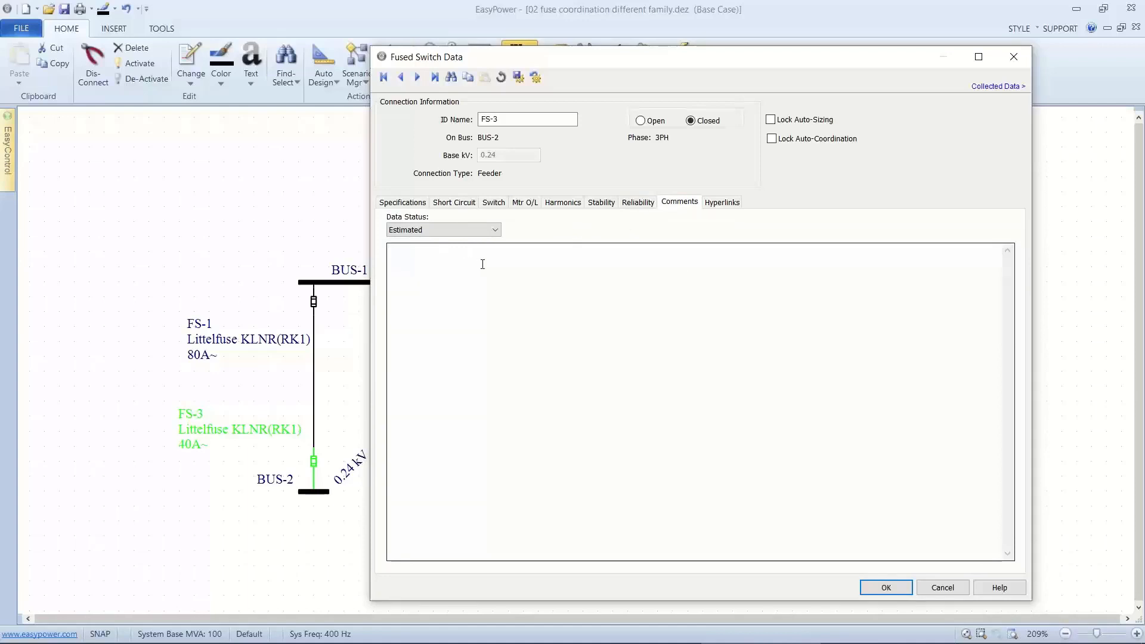
pyautogui.click(954, 590)
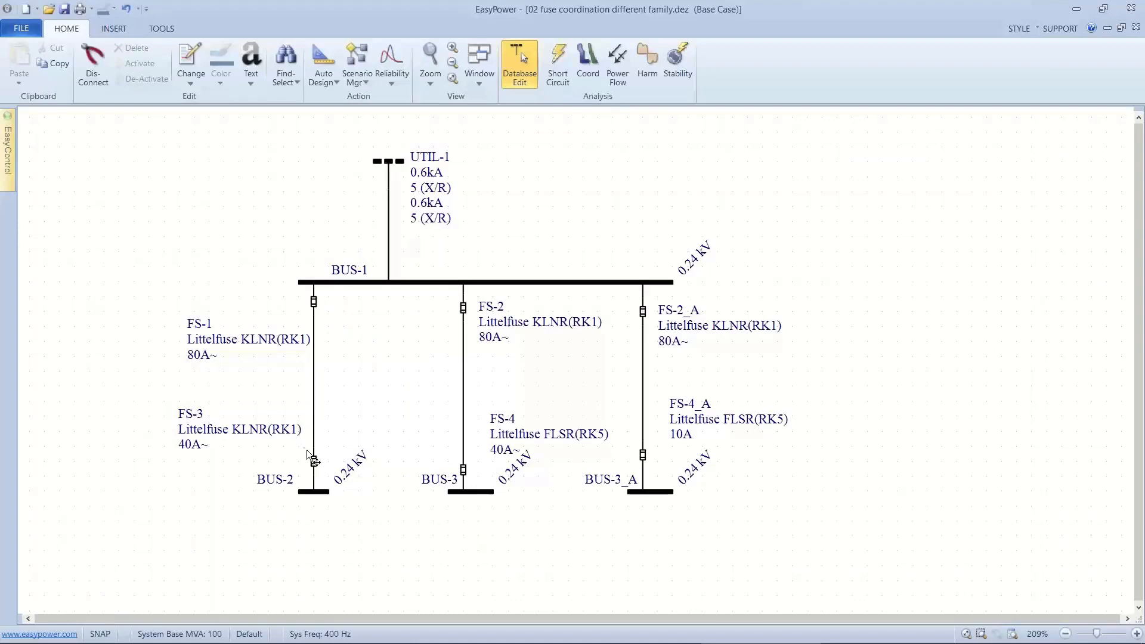
pyautogui.moveTo(311, 458)
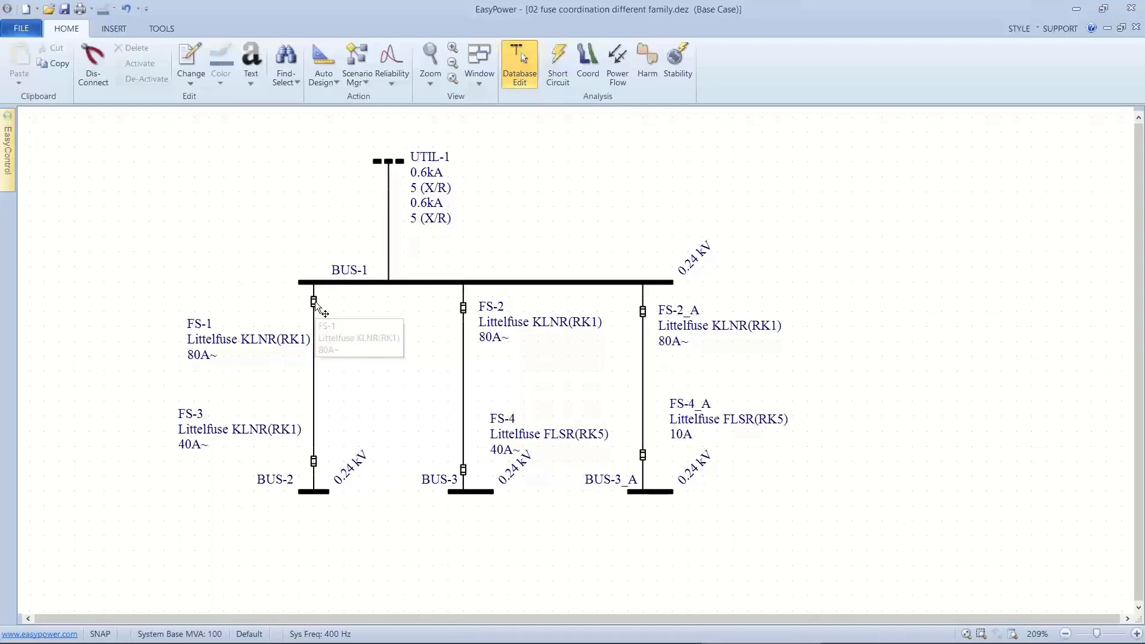
pyautogui.hotkey('alt', 'Tab')
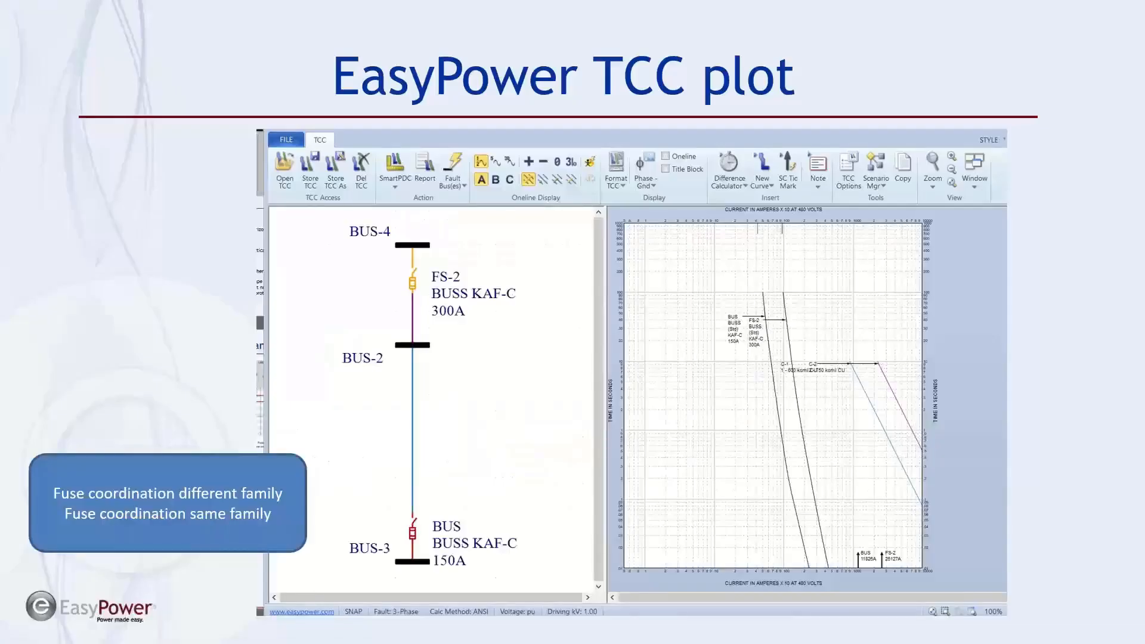
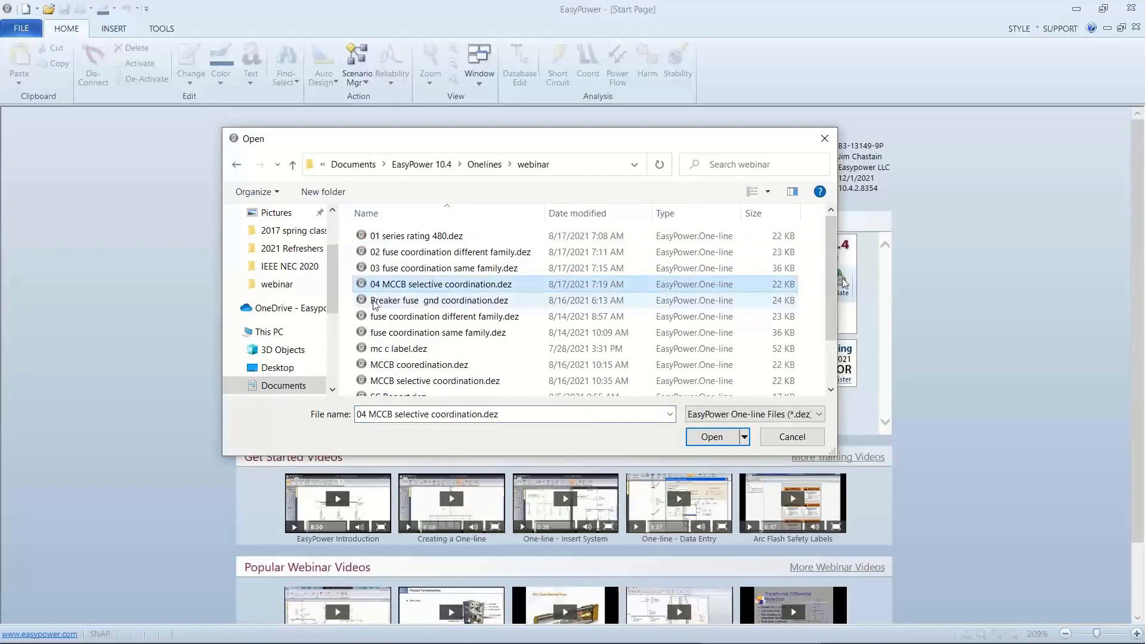
# Step: Open the one-line file 04 MCCB selective coordination.dez and switch to coordination analysis
pyautogui.click(693, 441)
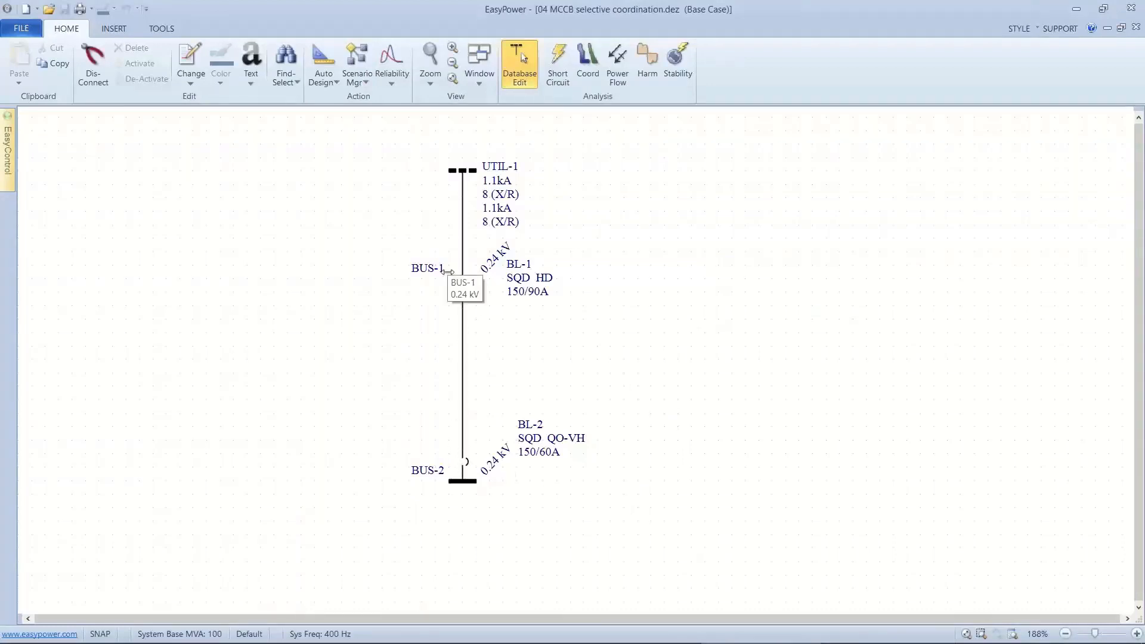
pyautogui.click(601, 66)
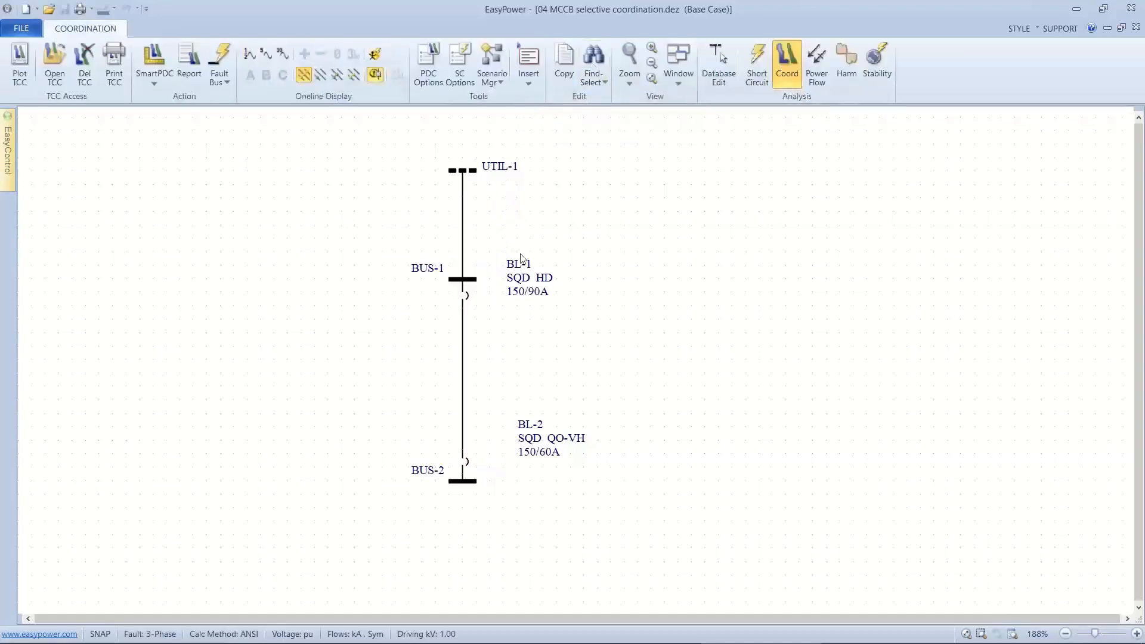
# Step: Fault BUS-2 with momentary (half-cycle) currents and display the trip times of the breakers
pyautogui.click(461, 477)
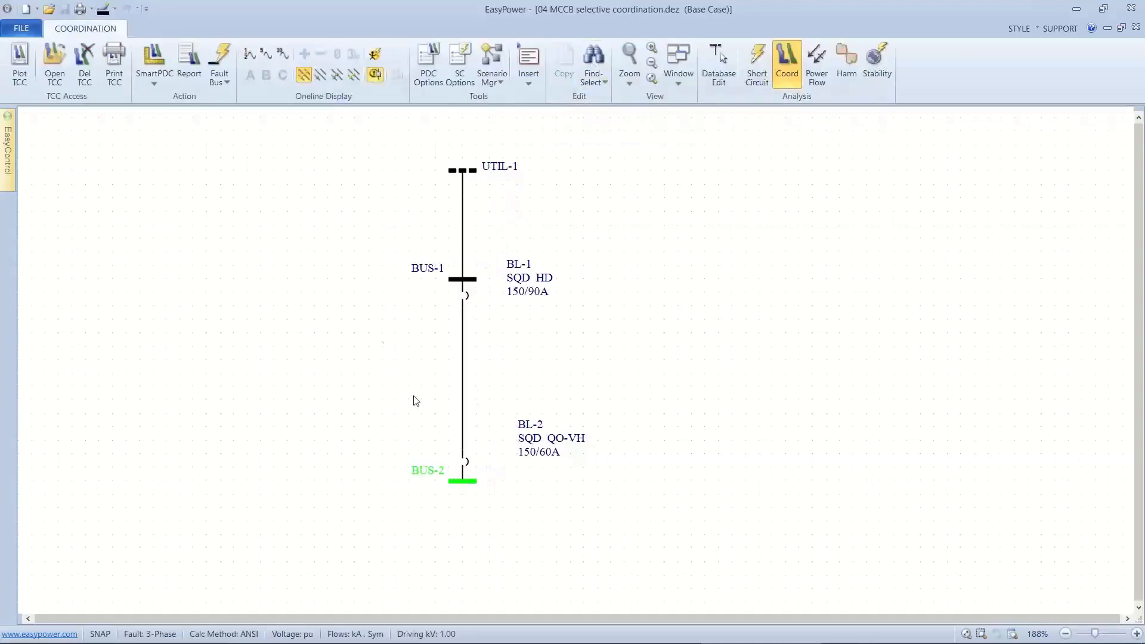
pyautogui.click(251, 58)
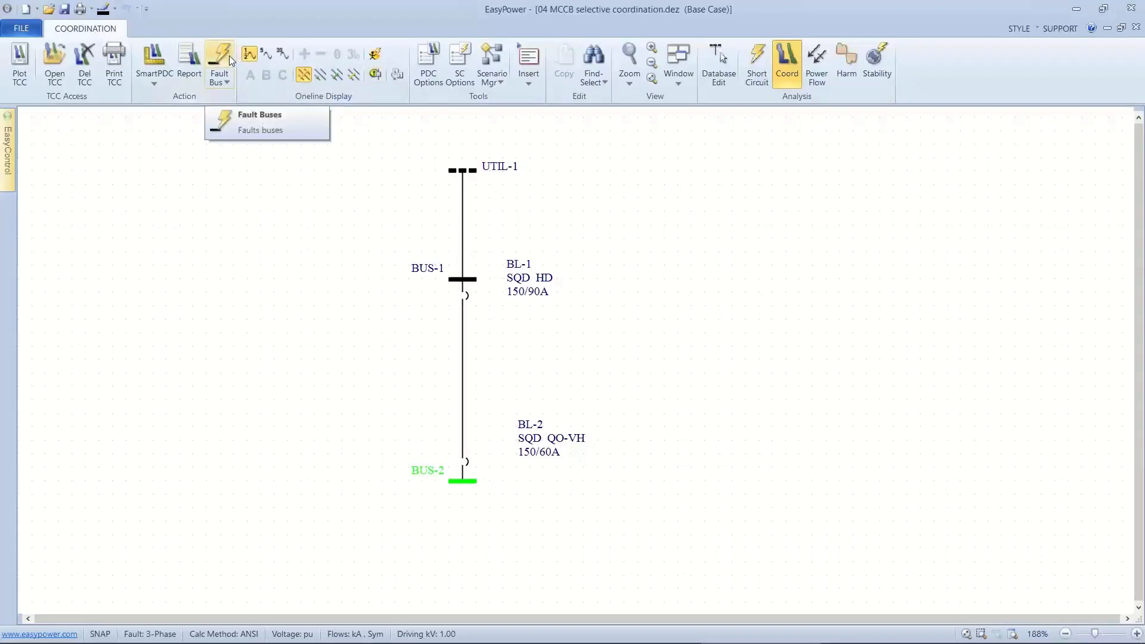
pyautogui.click(228, 55)
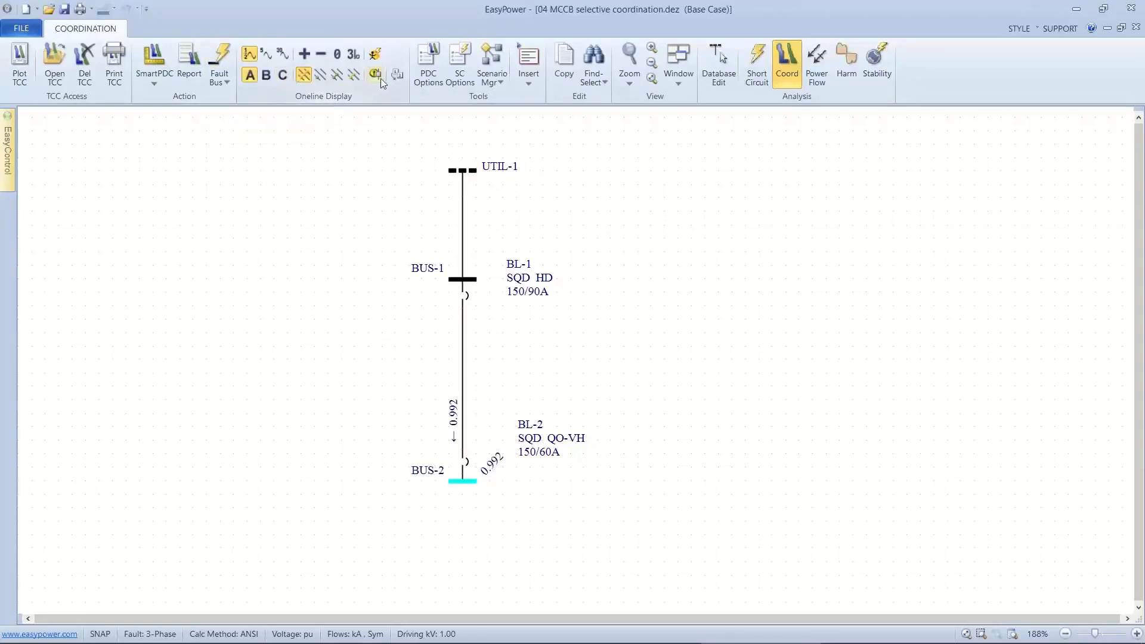
pyautogui.click(396, 76)
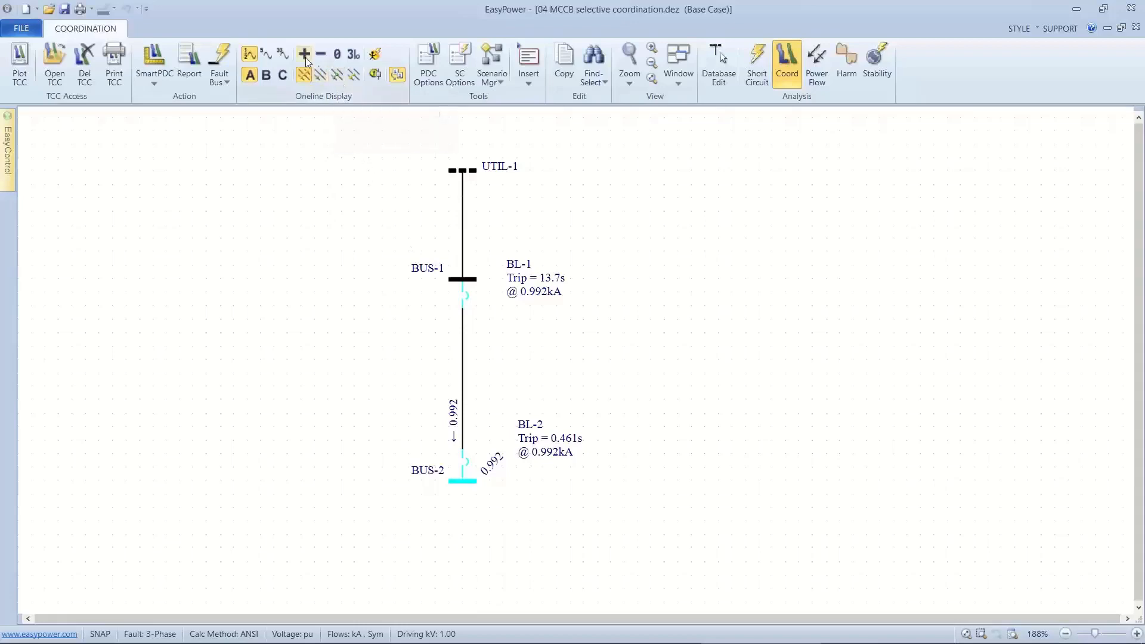
# Step: Compare the momentary, interrupting and 30-cycle fault currents at BUS-2, leaving only the 30-cycle current displayed
pyautogui.click(283, 54)
pyautogui.click(259, 54)
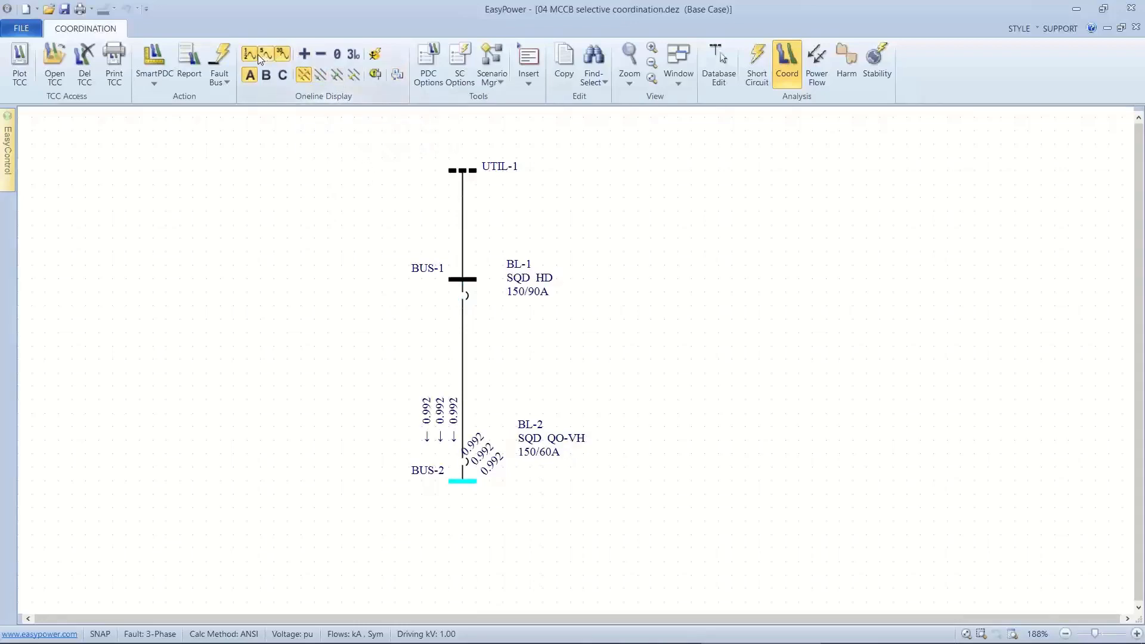
pyautogui.click(254, 54)
pyautogui.click(266, 54)
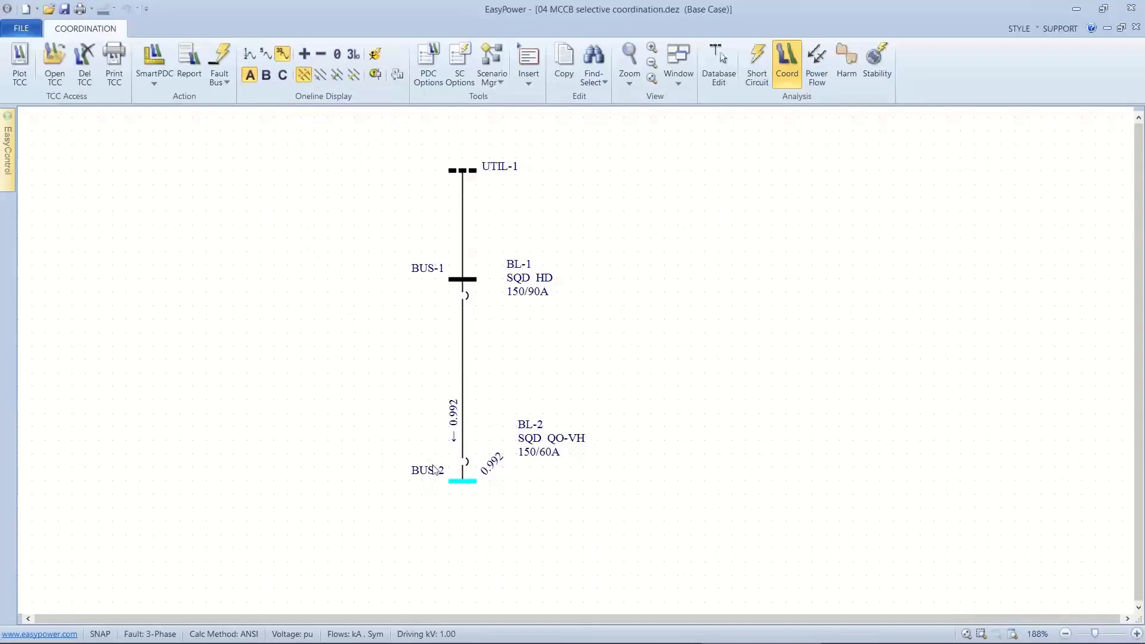
# Step: Fault BUS-2 alone with 30-cycle current and display the trip times of breakers BL-1 and BL-2
pyautogui.doubleClick(466, 480)
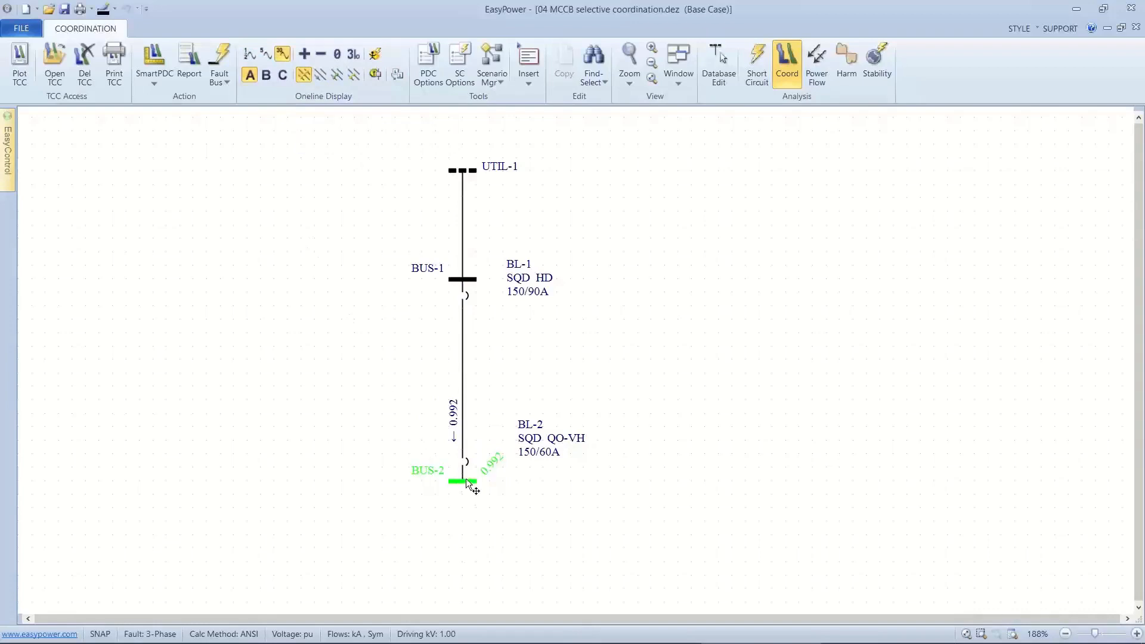
pyautogui.click(228, 56)
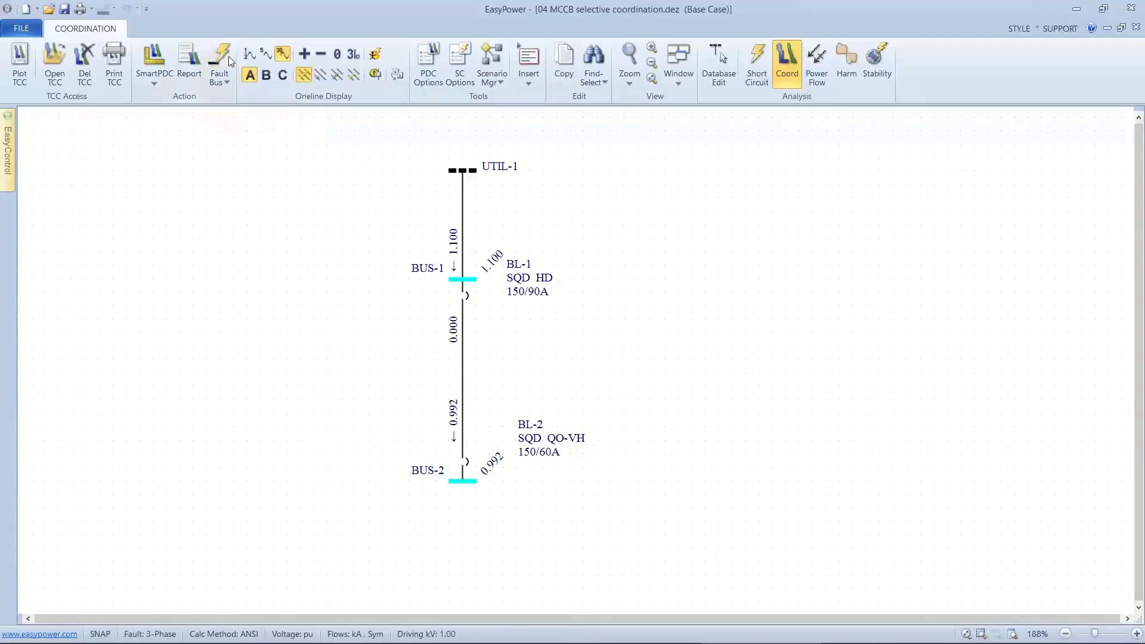
pyautogui.click(397, 74)
pyautogui.click(459, 474)
pyautogui.click(397, 76)
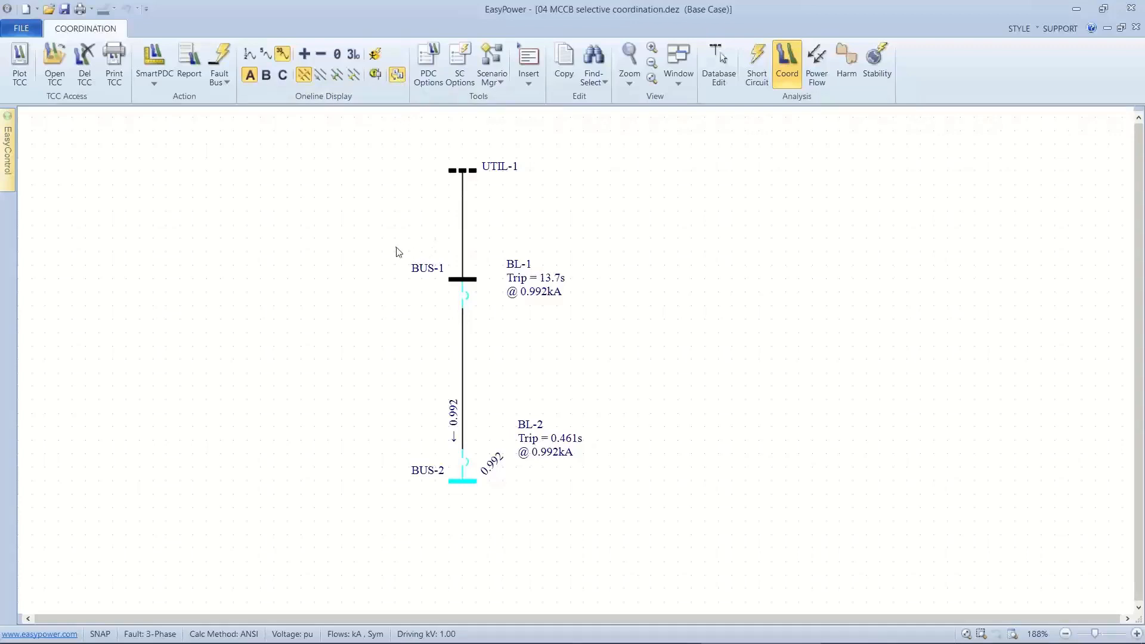
# Step: Plot the time-current curves of the path from UTIL-1 to BUS-2 and hide the plot's one-line and title block
pyautogui.moveTo(388, 238); pyautogui.dragTo(571, 489)
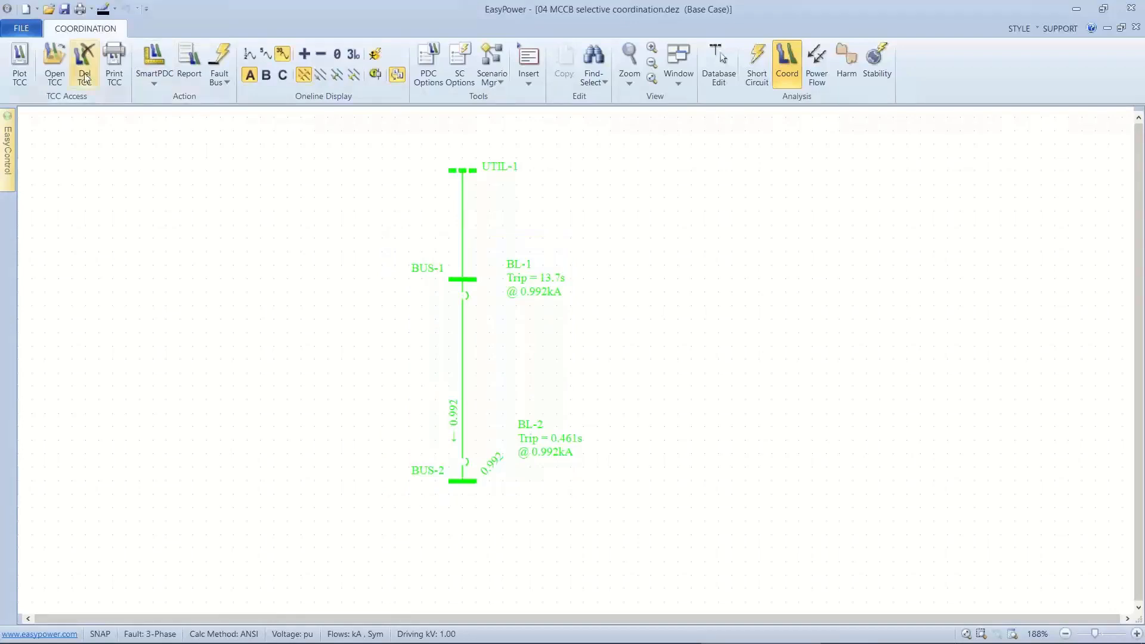
pyautogui.click(20, 70)
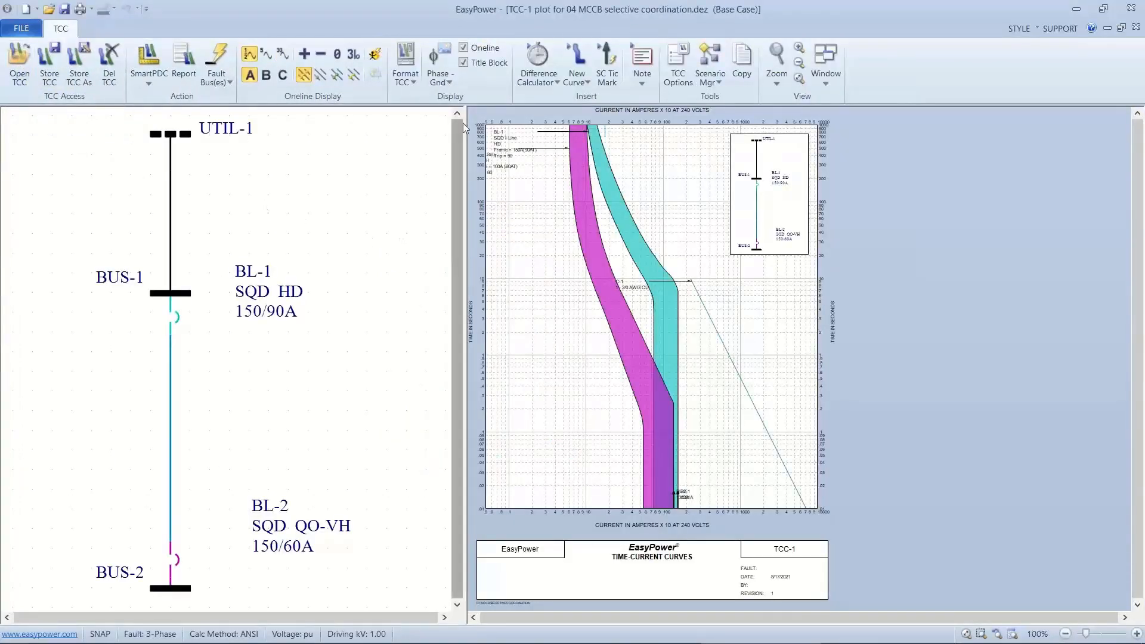
pyautogui.click(463, 64)
pyautogui.click(462, 48)
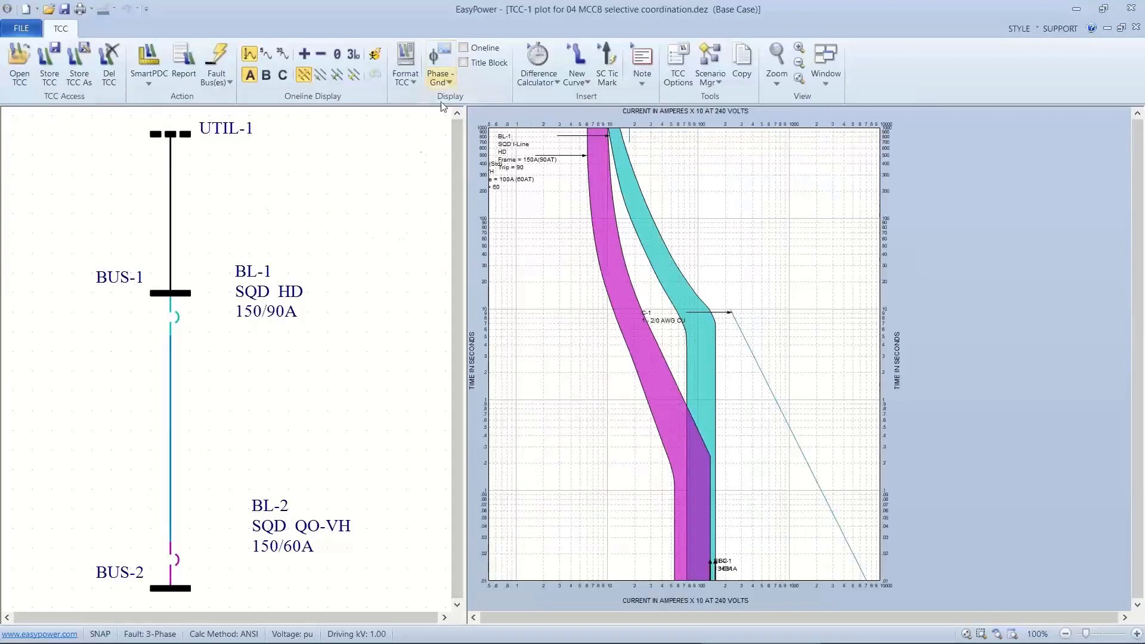
# Step: Fault BUS-2 from the TCC one-line and move the BL-2 current tick mark up, clear of BL-1's
pyautogui.moveTo(335, 330); pyautogui.dragTo(345, 276)
pyautogui.moveTo(576, 402); pyautogui.dragTo(563, 271)
pyautogui.click(198, 534)
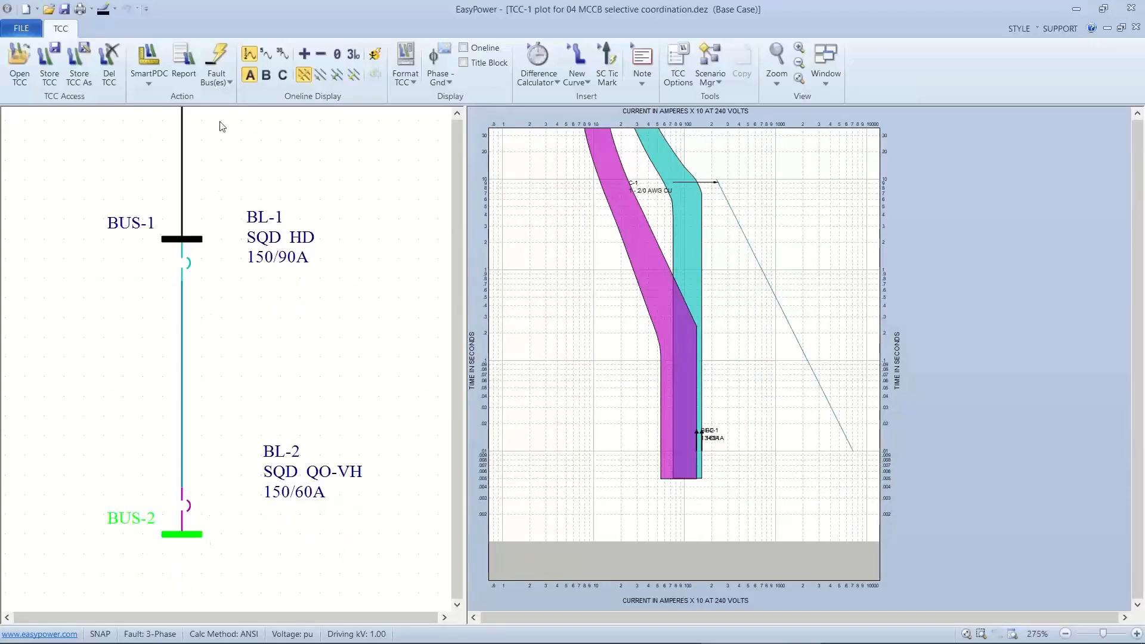
pyautogui.click(220, 56)
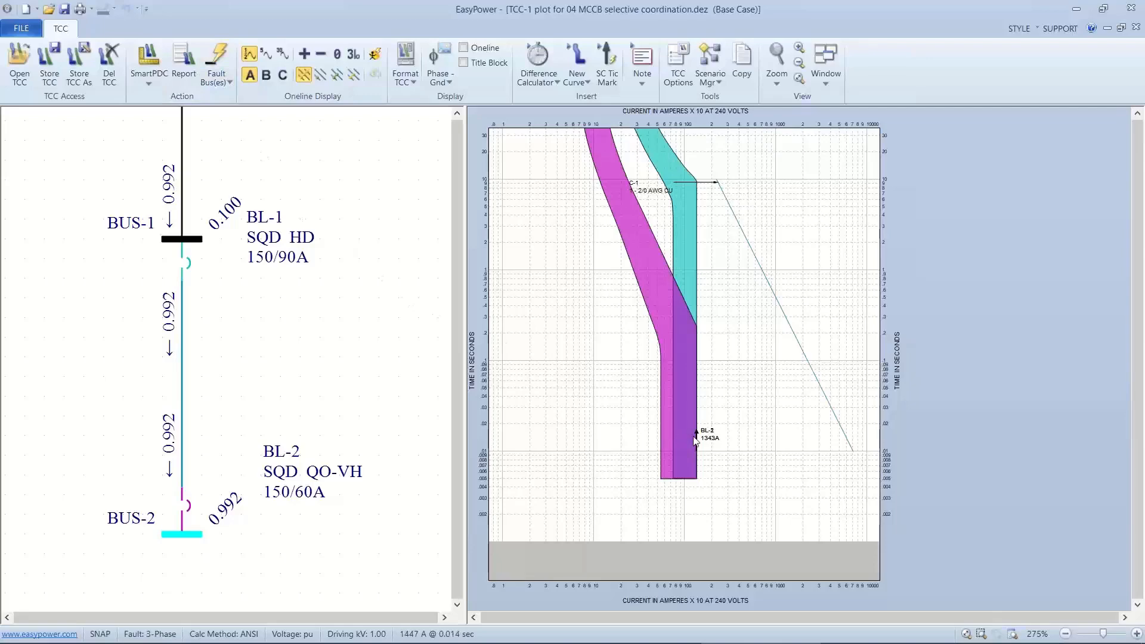
pyautogui.moveTo(696, 438); pyautogui.dragTo(697, 391)
pyautogui.scroll(3, 697, 395)
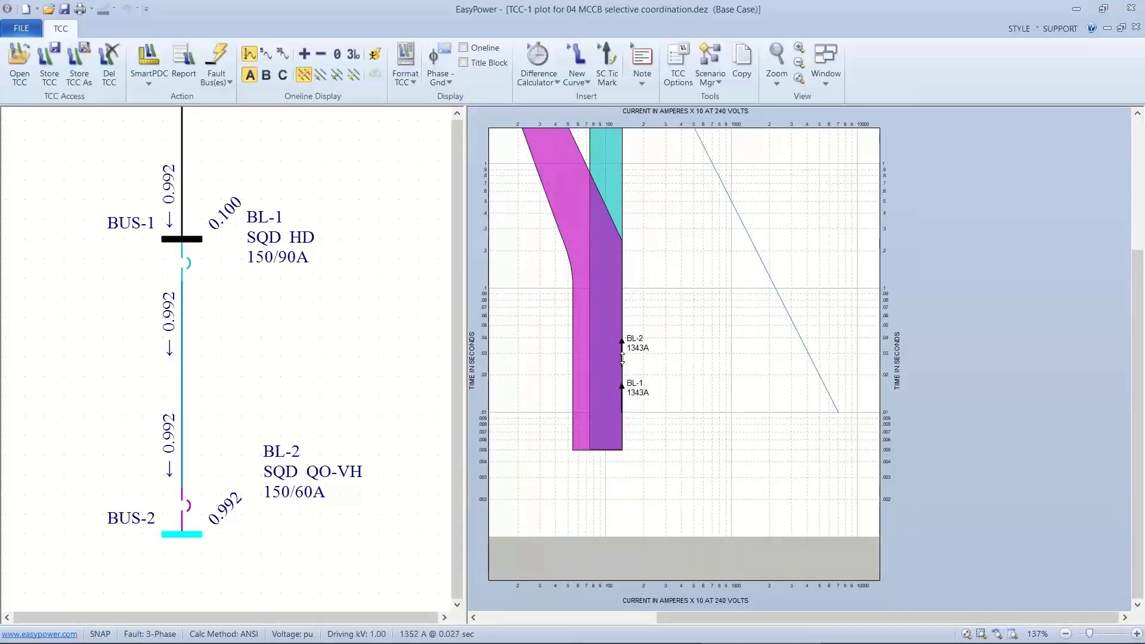
# Step: Replace the momentary tick mark of breaker BL-1 with the 30-cycle tick mark on the TCC plot
pyautogui.doubleClick(612, 179)
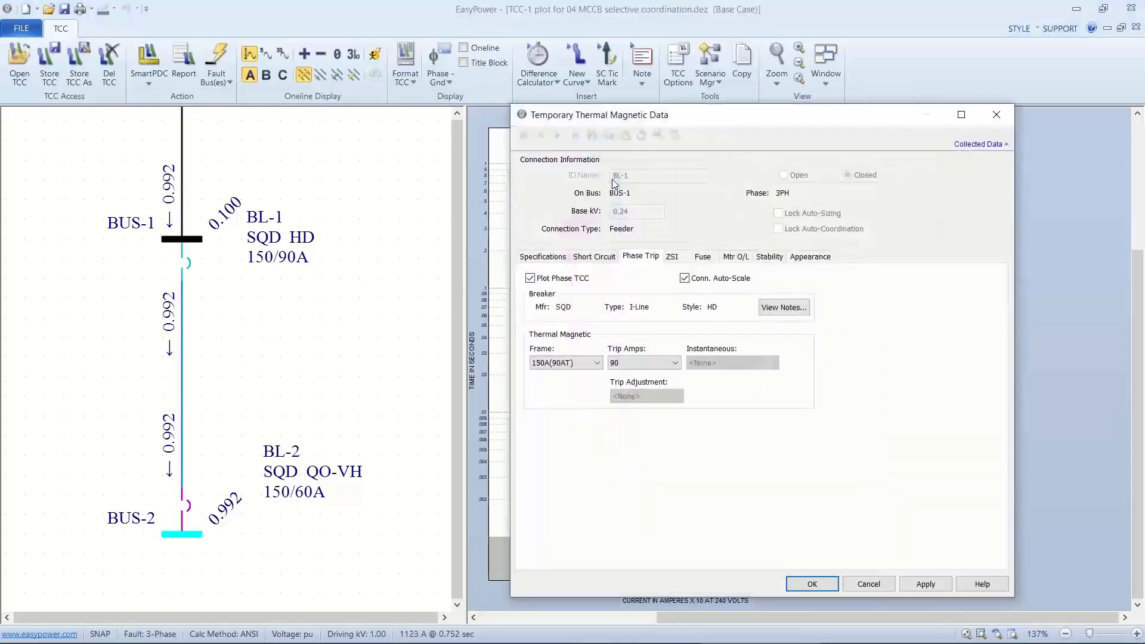
pyautogui.click(593, 256)
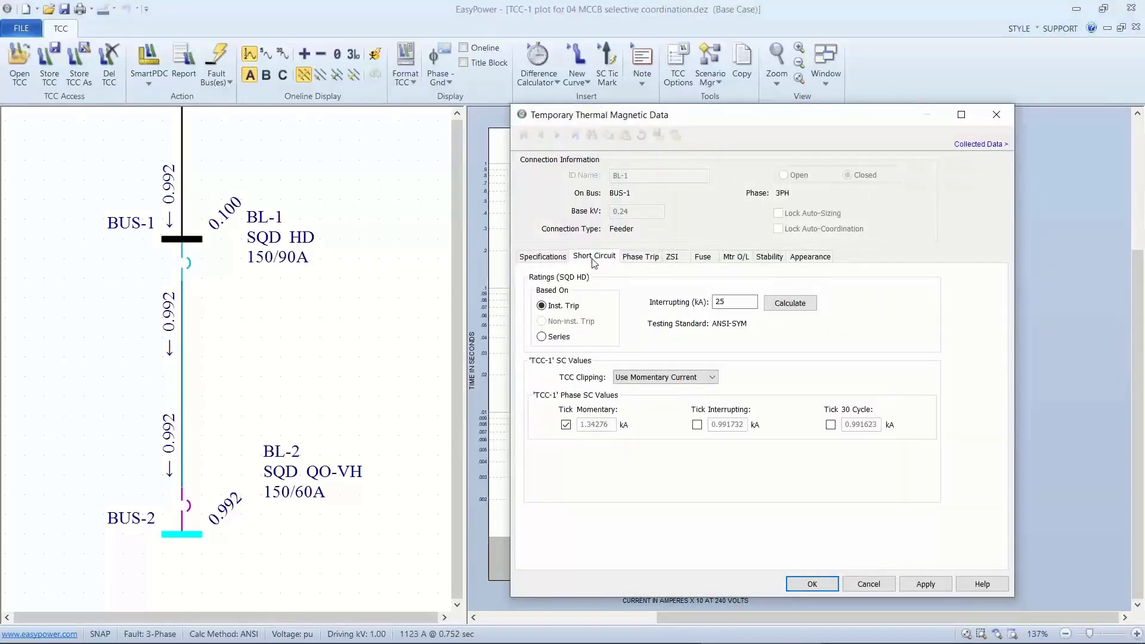
pyautogui.click(567, 425)
pyautogui.click(831, 424)
pyautogui.click(823, 577)
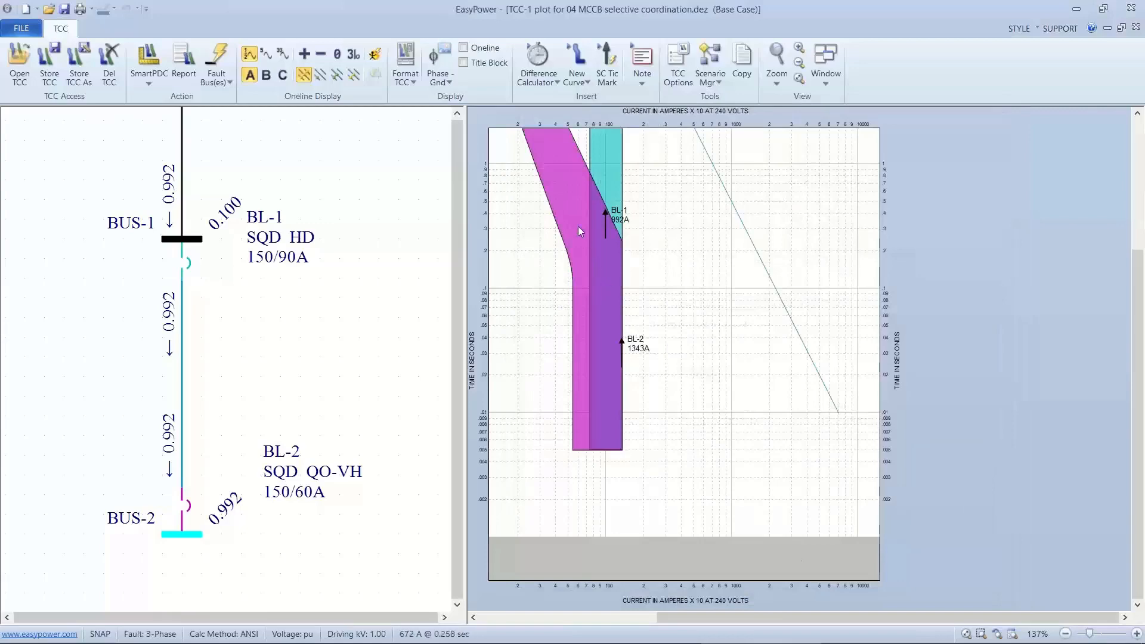
# Step: Replace the momentary tick mark of breaker BL-2 with the 30-cycle tick mark on the TCC plot
pyautogui.doubleClick(569, 189)
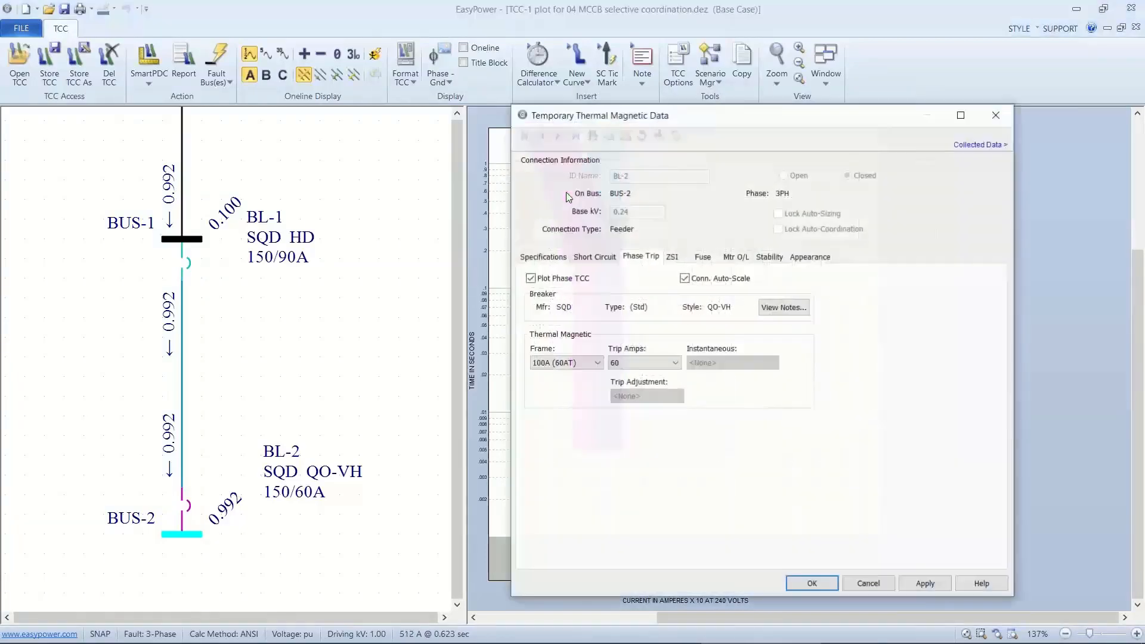
pyautogui.click(592, 258)
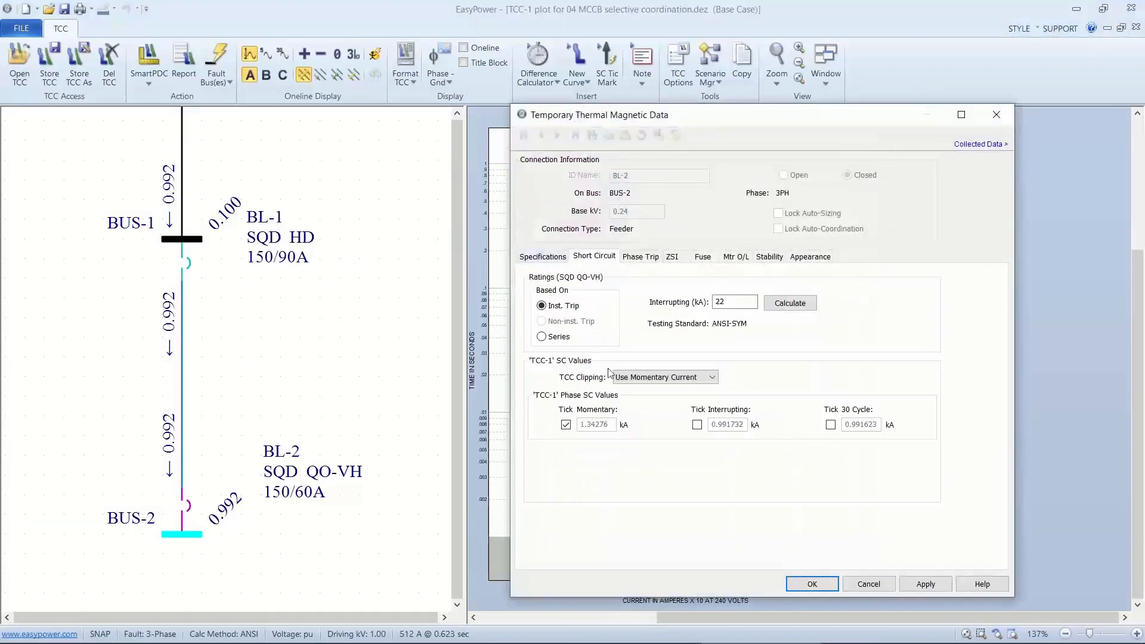
pyautogui.click(567, 425)
pyautogui.click(814, 582)
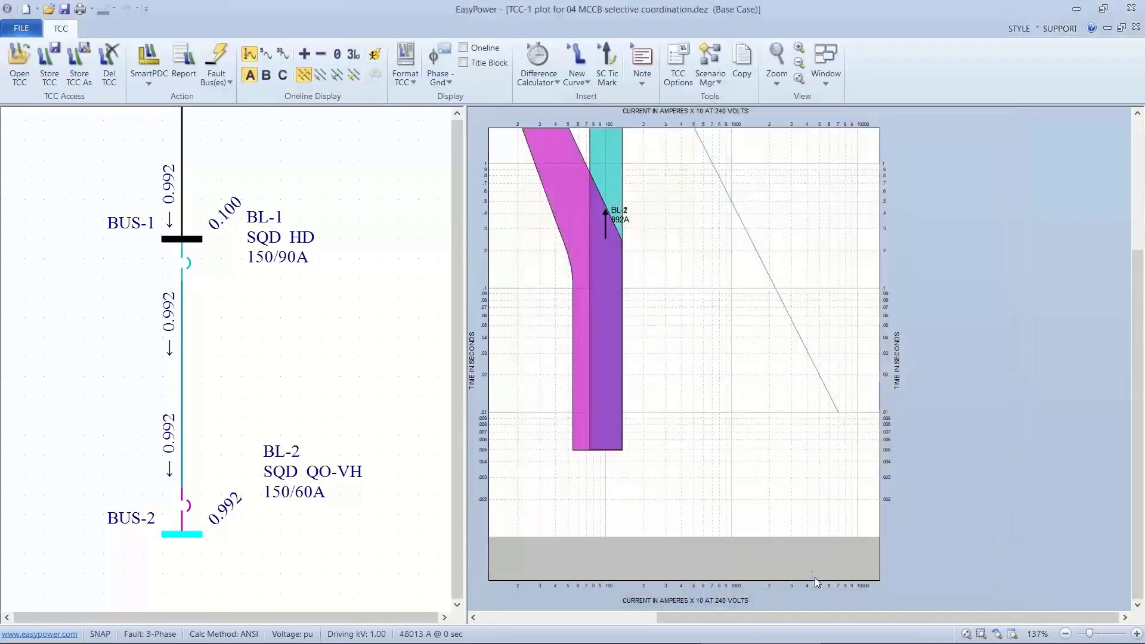
# Step: Separate the overlapping 30-cycle tick marks by moving both up the BL-1 curve, with BL-1's mark above BL-2's
pyautogui.moveTo(669, 440); pyautogui.dragTo(671, 442)
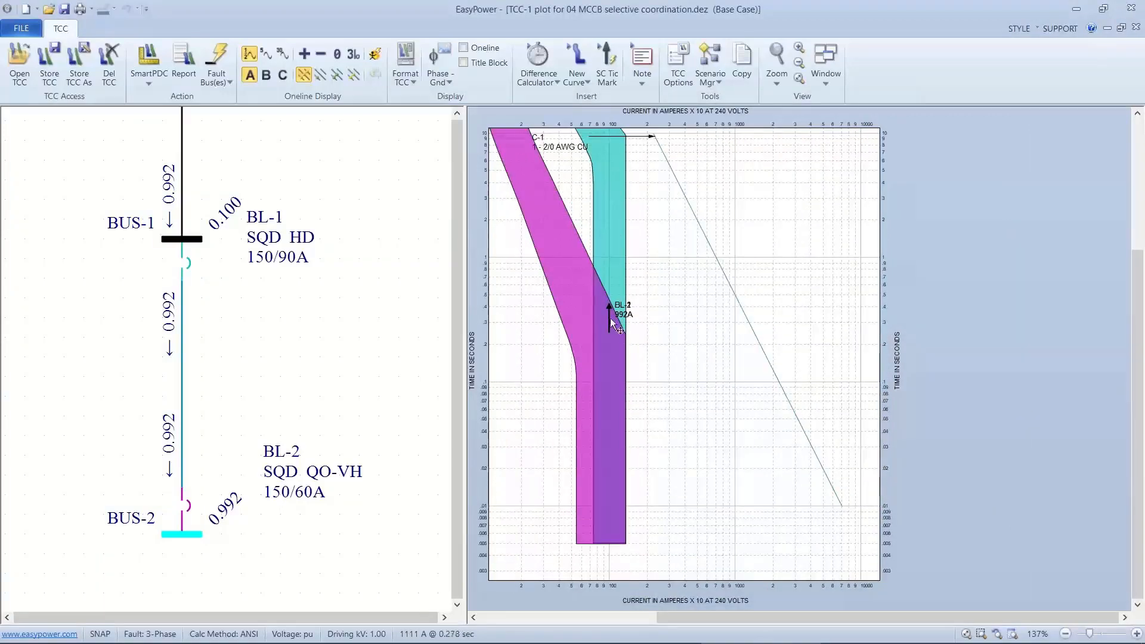
pyautogui.moveTo(612, 313); pyautogui.dragTo(721, 396)
pyautogui.scroll(-1, 582, 316)
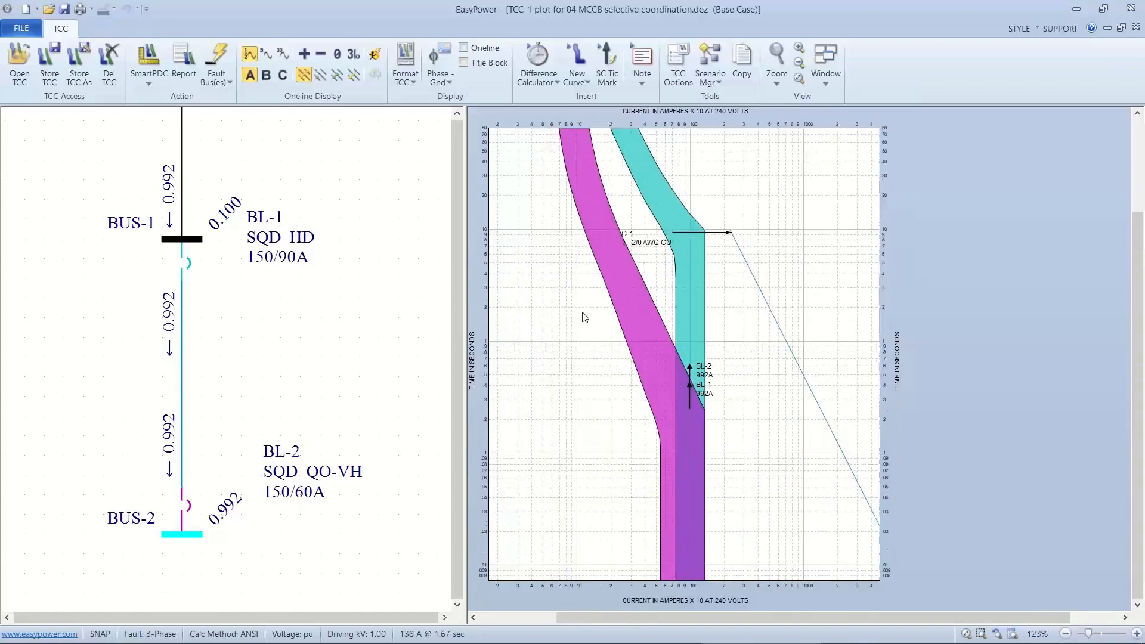
pyautogui.moveTo(664, 369); pyautogui.dragTo(656, 333)
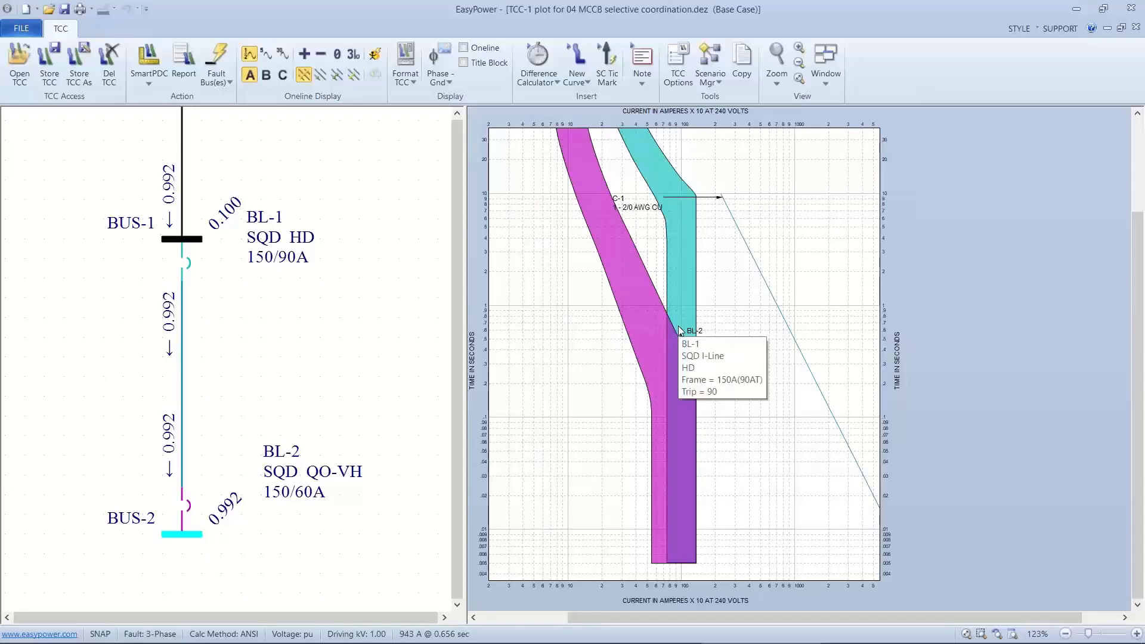
pyautogui.moveTo(680, 346); pyautogui.dragTo(686, 279)
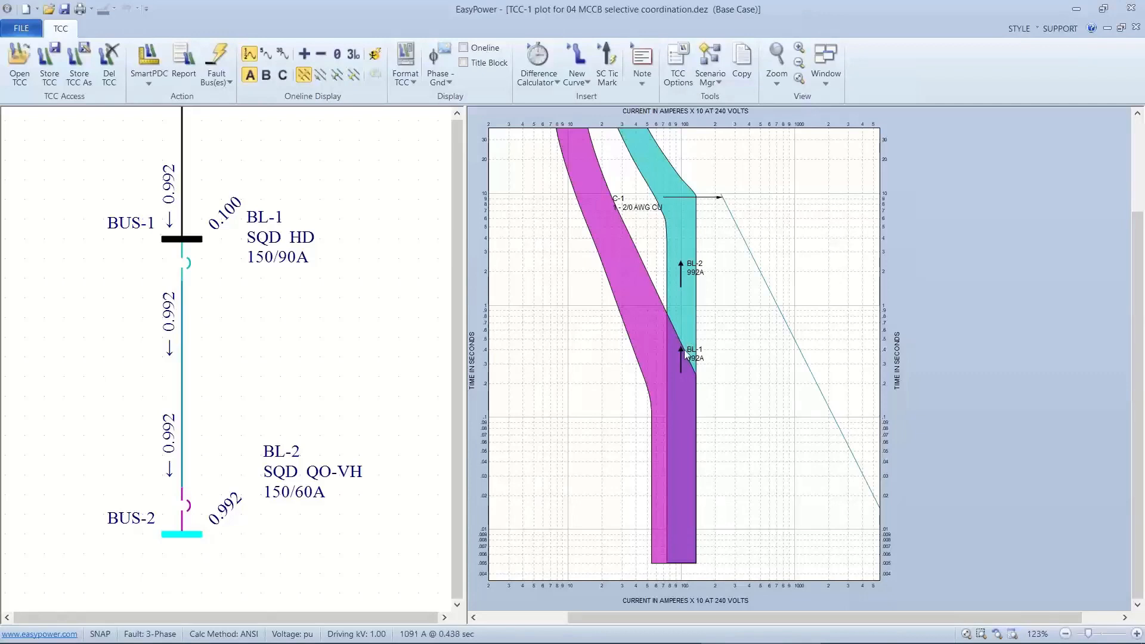
pyautogui.moveTo(683, 350); pyautogui.dragTo(683, 236)
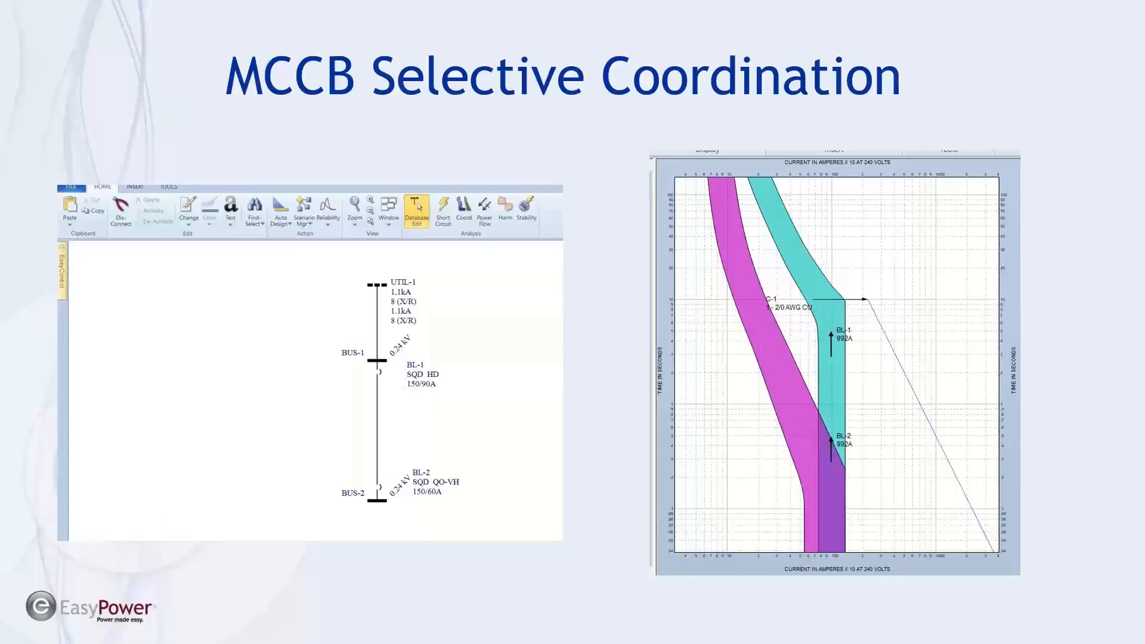
pyautogui.press('Right')
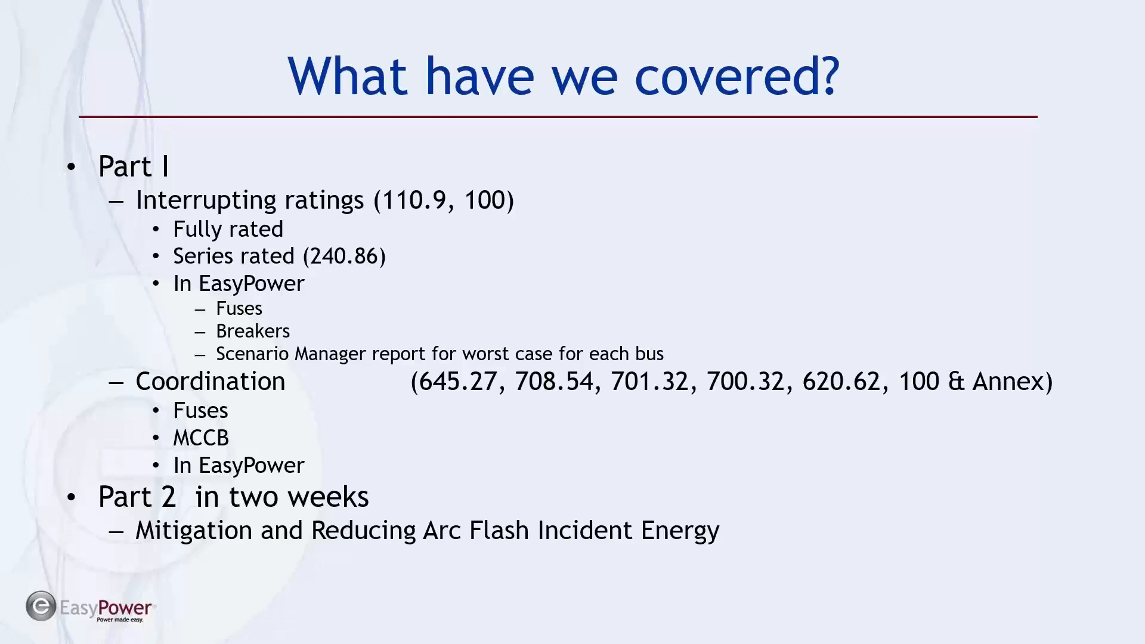
# Step: Switch back to EasyPower and close the TCC-1 plot without storing its changes
pyautogui.hotkey('alt', 'Tab')
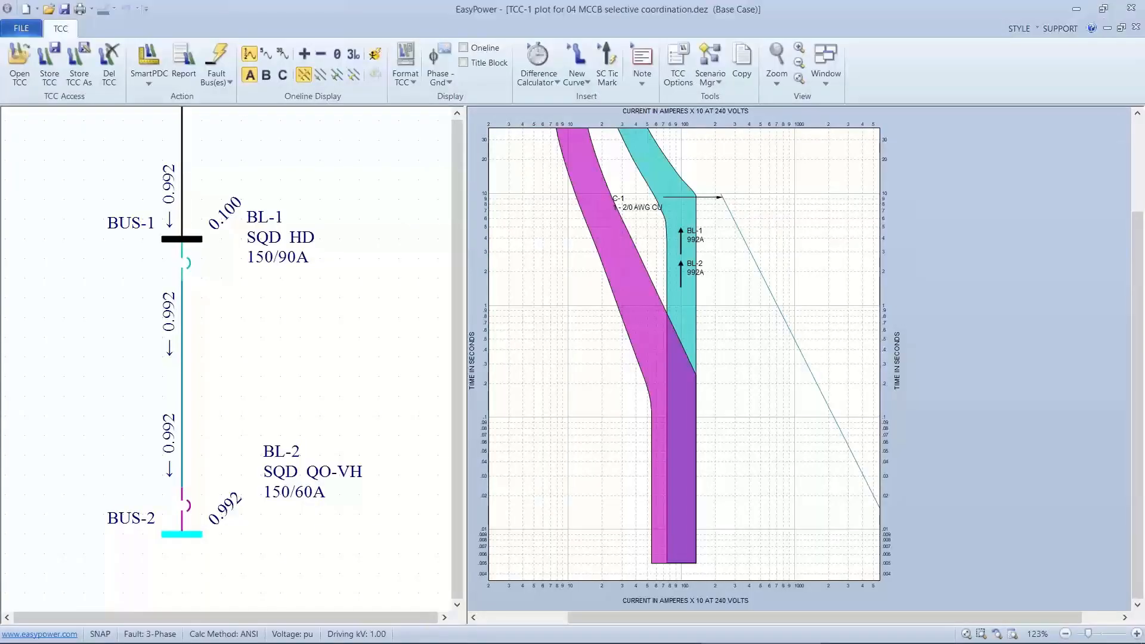
pyautogui.click(23, 31)
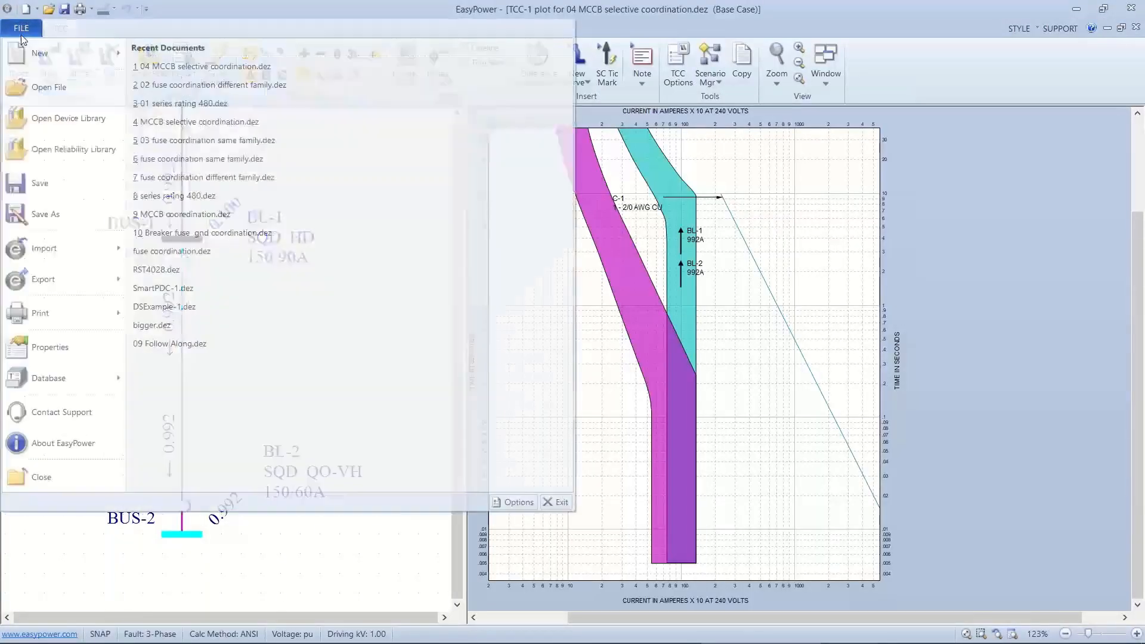
pyautogui.click(11, 477)
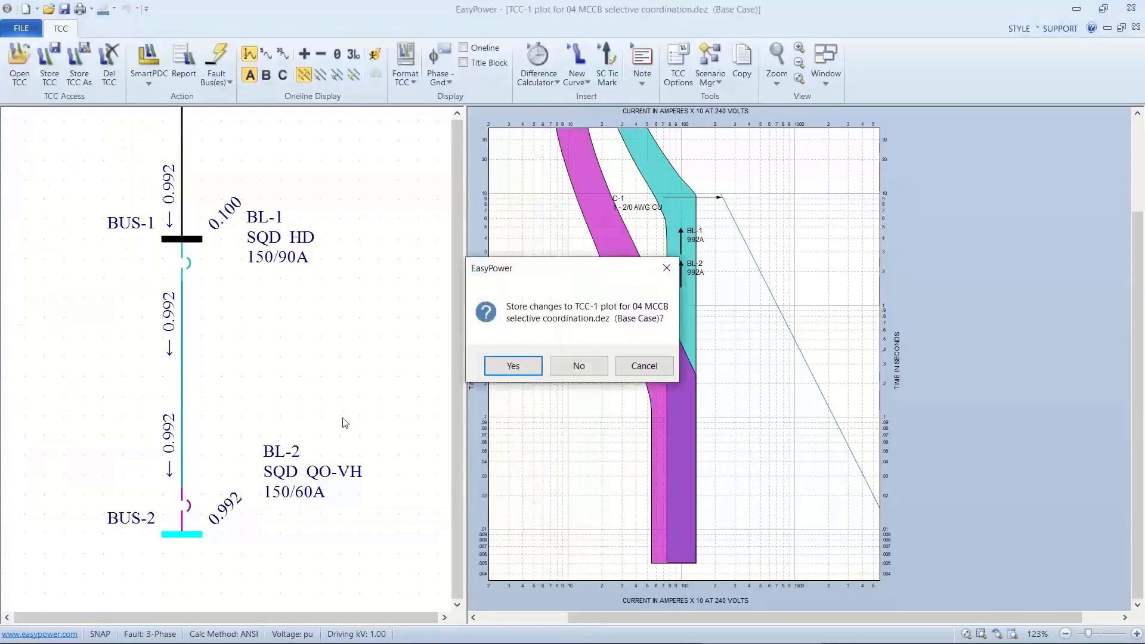
pyautogui.click(588, 373)
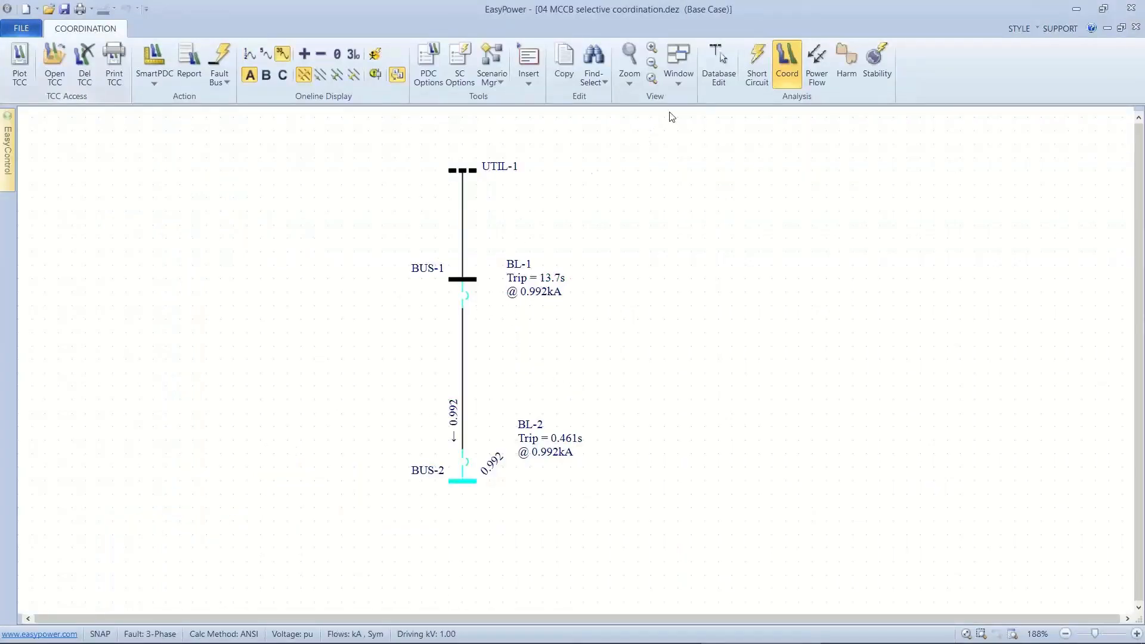
# Step: Return the one-line to database editing mode and save all temporary changes to the database
pyautogui.click(718, 63)
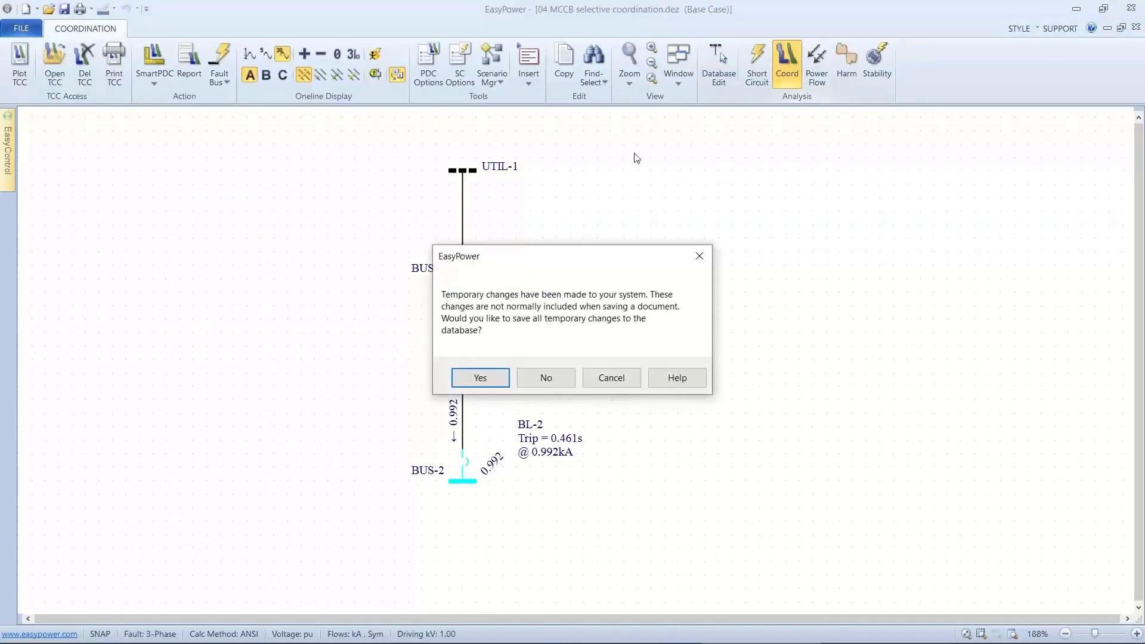
pyautogui.click(475, 376)
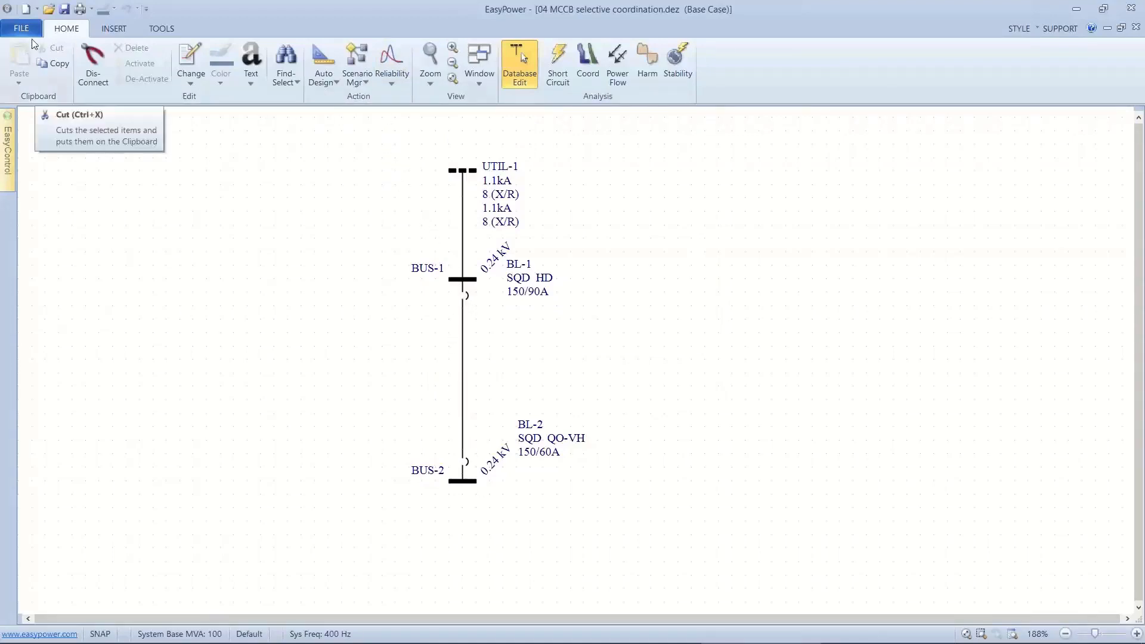
pyautogui.click(480, 85)
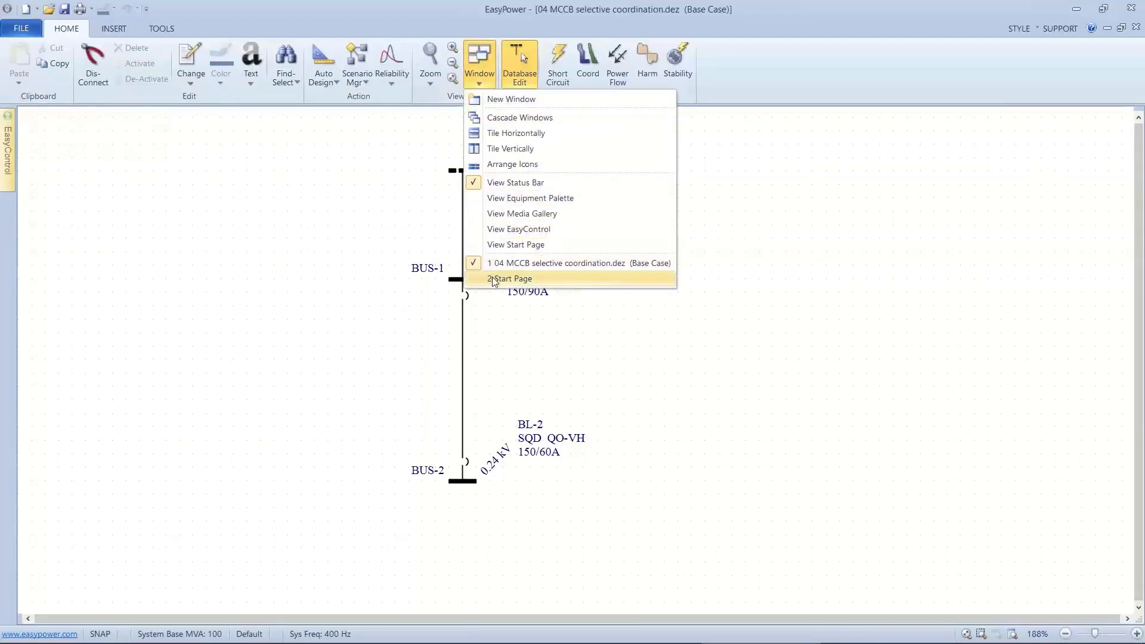
pyautogui.click(493, 278)
pyautogui.click(397, 195)
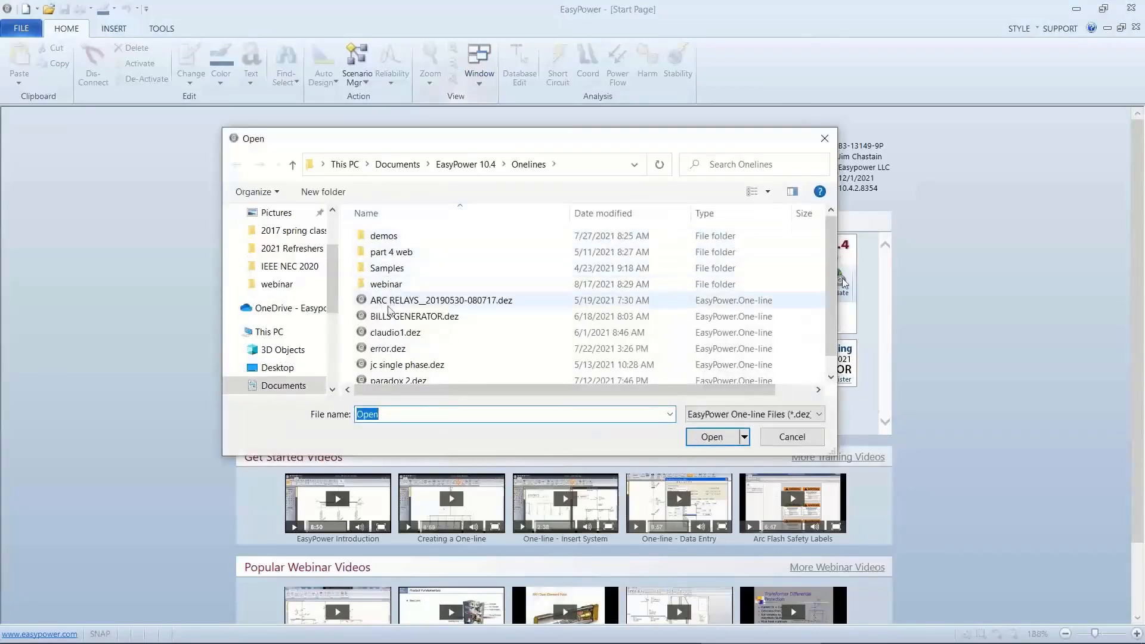
pyautogui.doubleClick(386, 284)
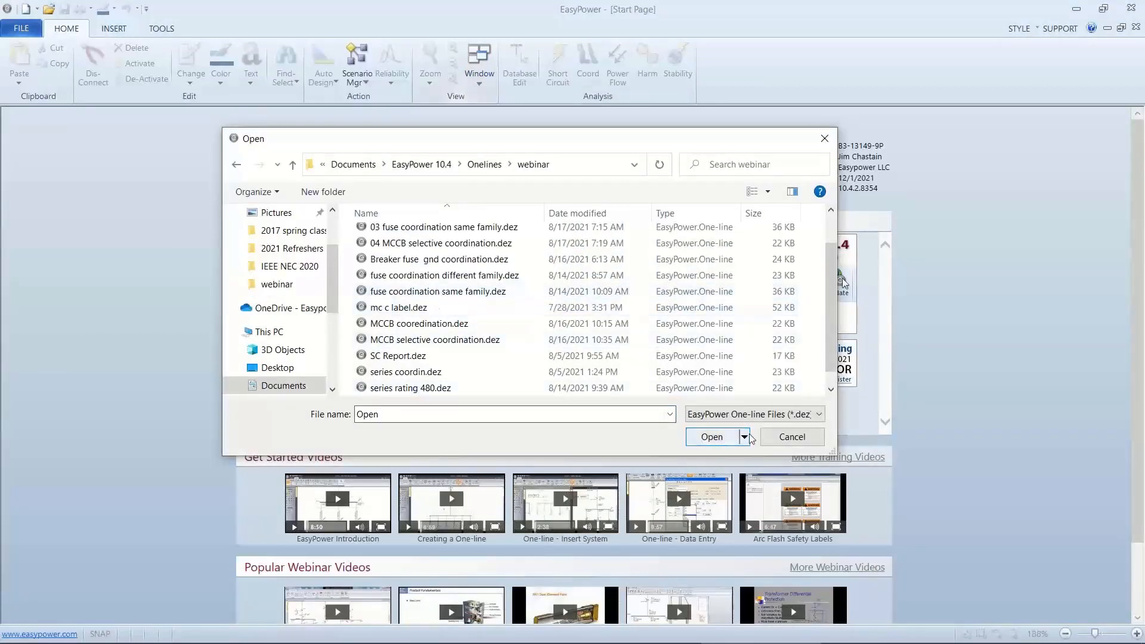
pyautogui.press('Escape')
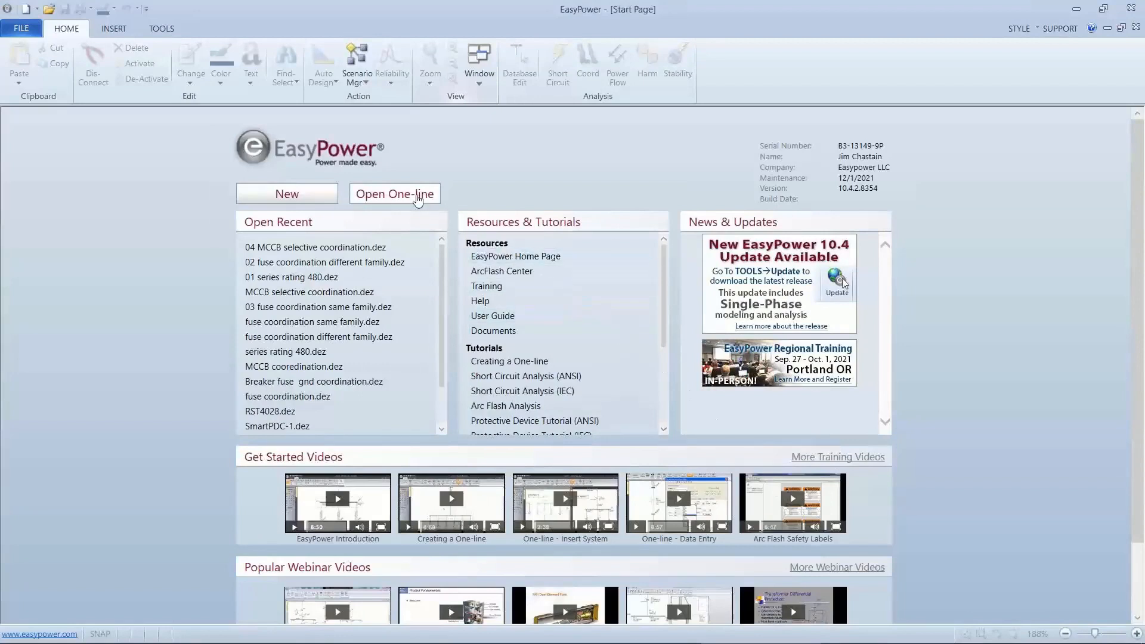
pyautogui.click(480, 84)
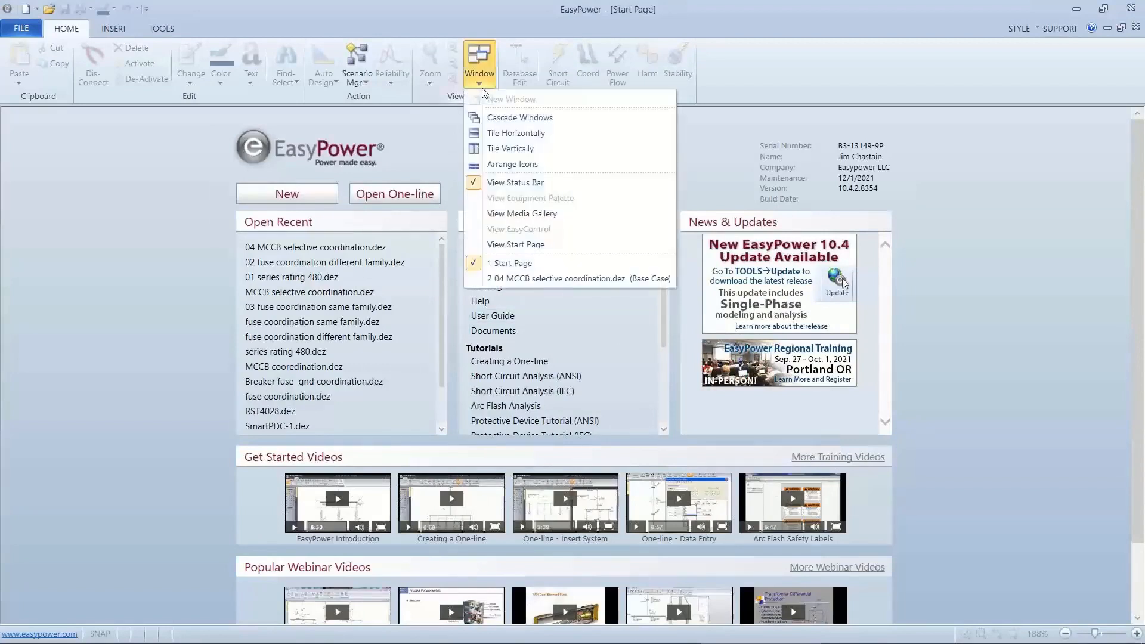
pyautogui.click(502, 279)
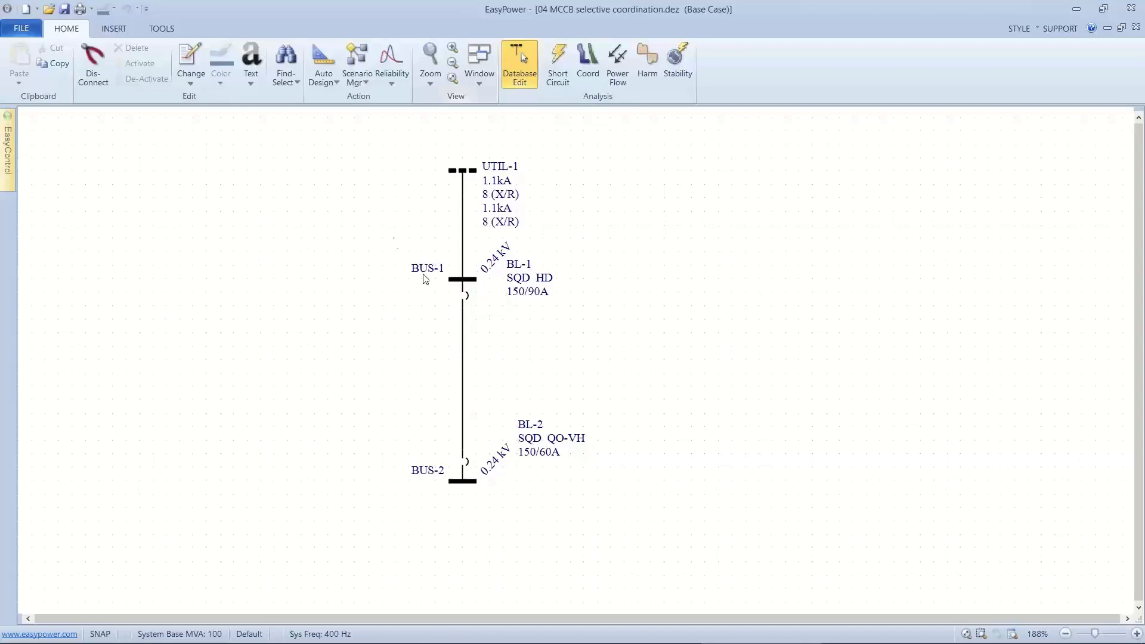
# Step: Create an Equipment Duty scenario comparison report without saving the file's changes, using the Worst Case comparison view, All or Selected equipment and All Scenarios
pyautogui.click(366, 84)
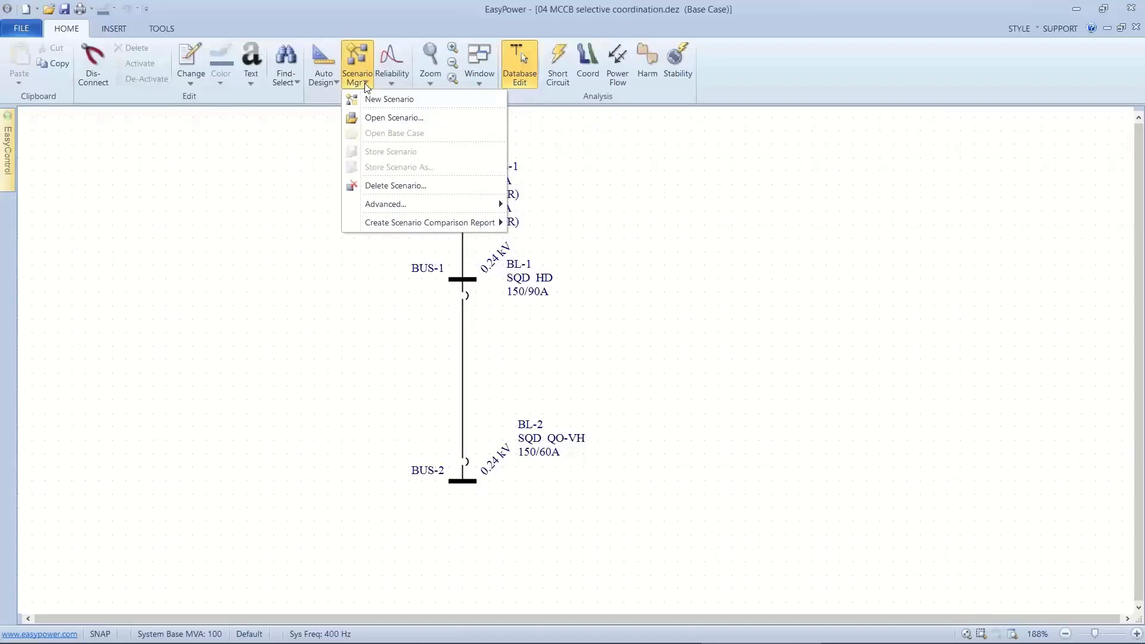
pyautogui.moveTo(367, 217)
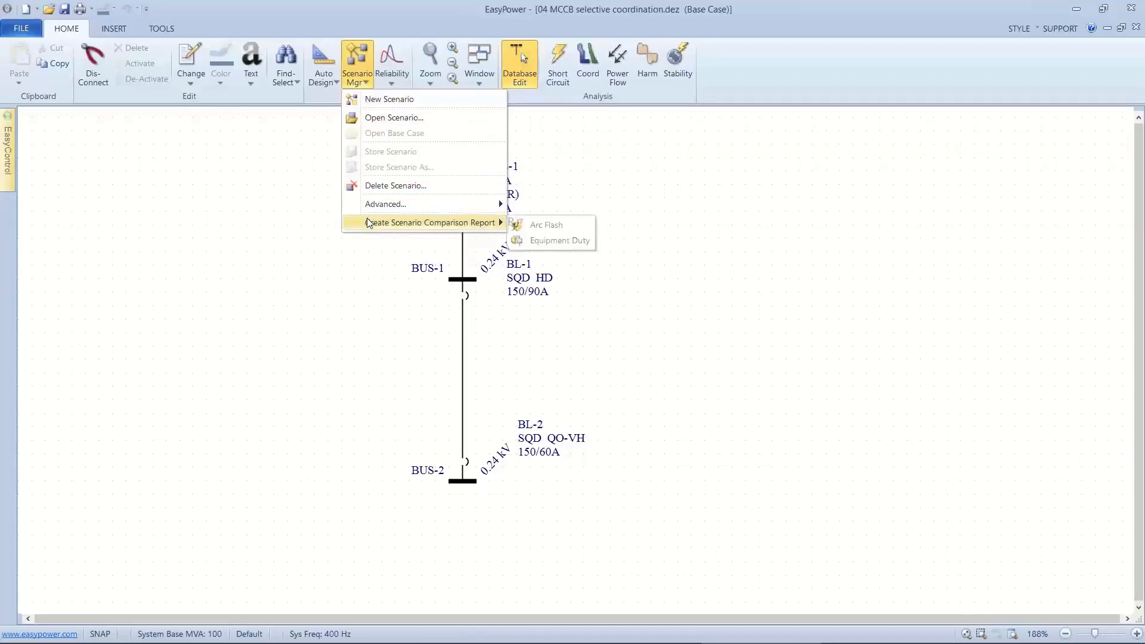
pyautogui.click(536, 242)
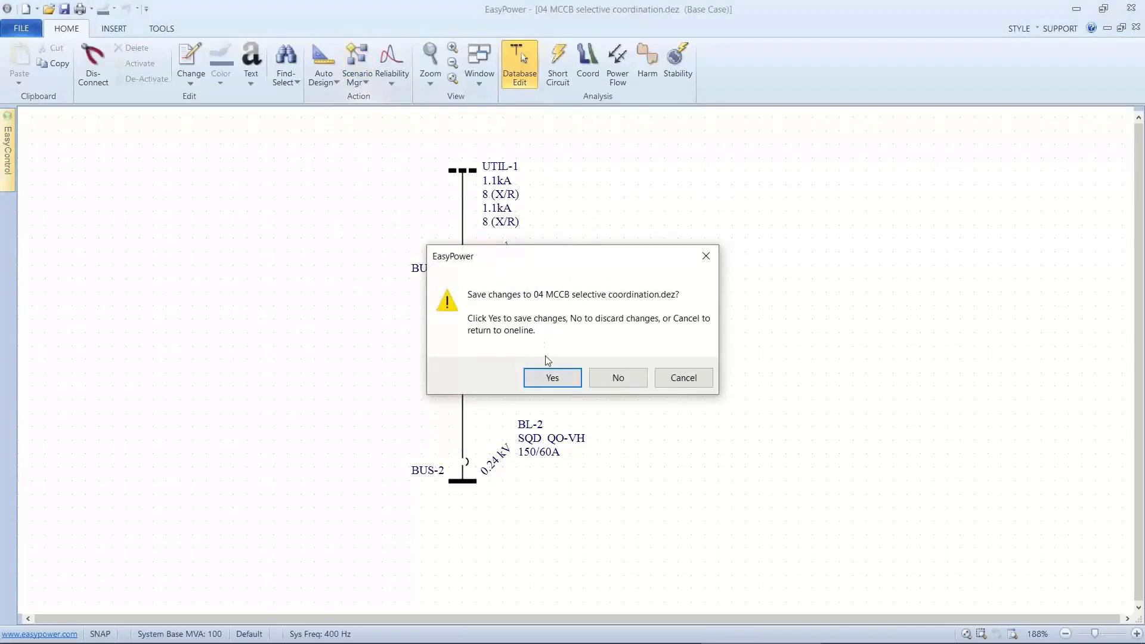
pyautogui.click(612, 379)
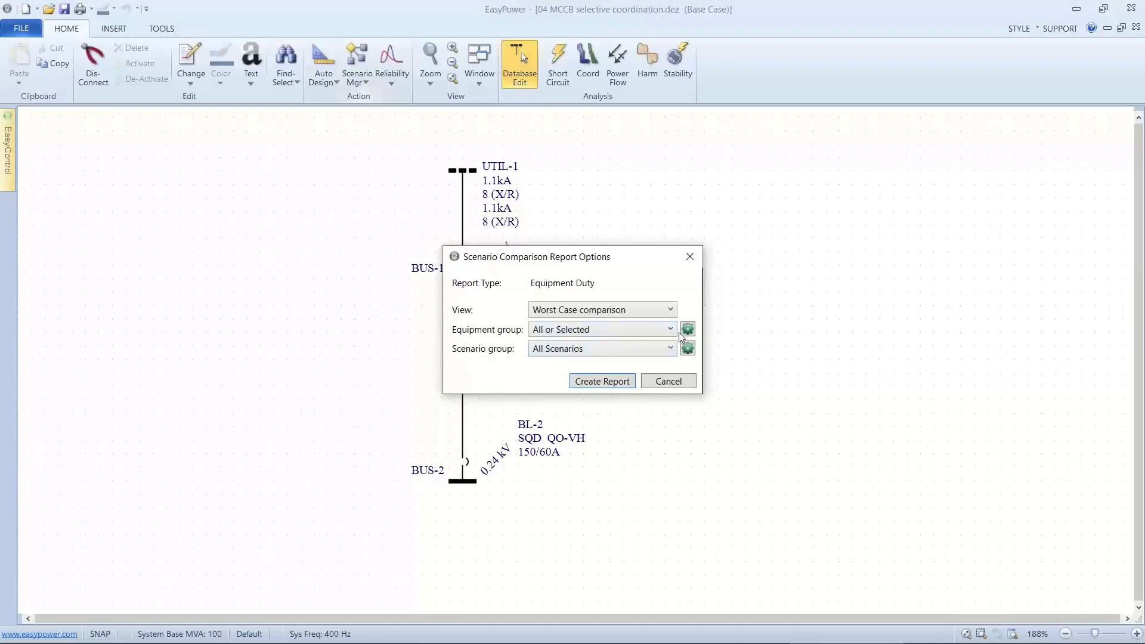
pyautogui.click(651, 346)
pyautogui.click(651, 345)
pyautogui.click(618, 379)
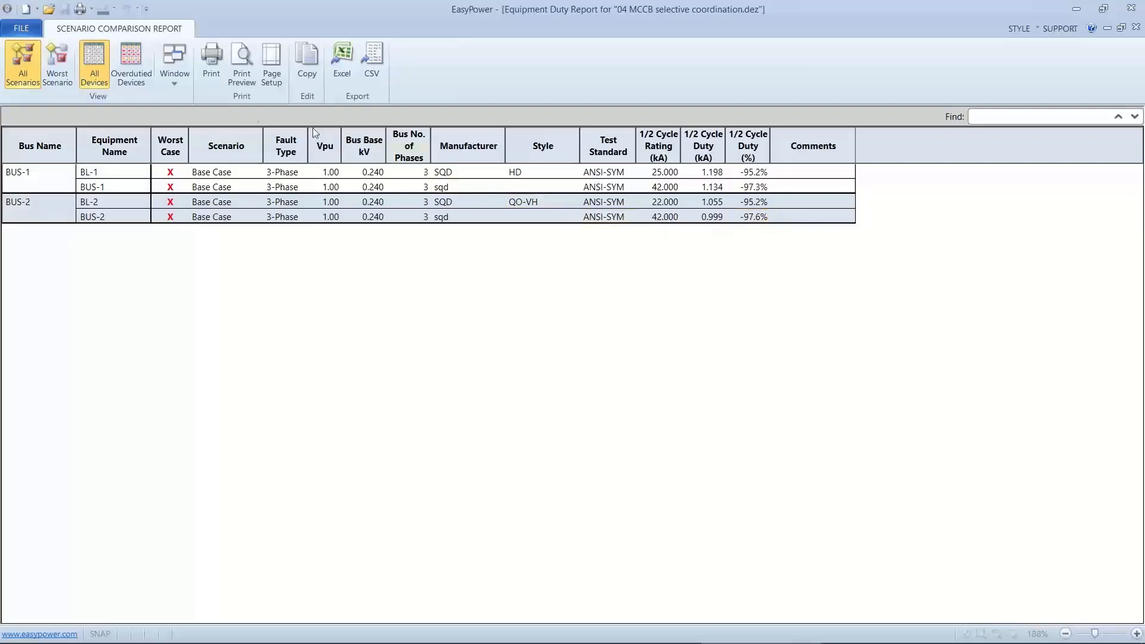
# Step: Close the equipment duty report and switch to the PowerPoint slide show
pyautogui.click(26, 31)
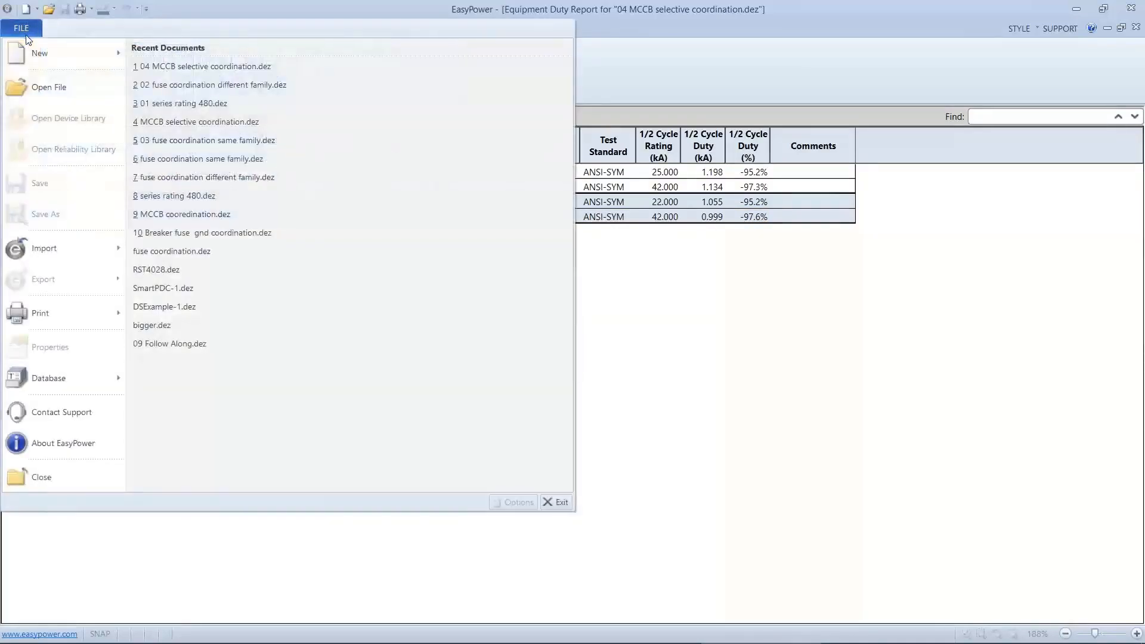
pyautogui.click(8, 479)
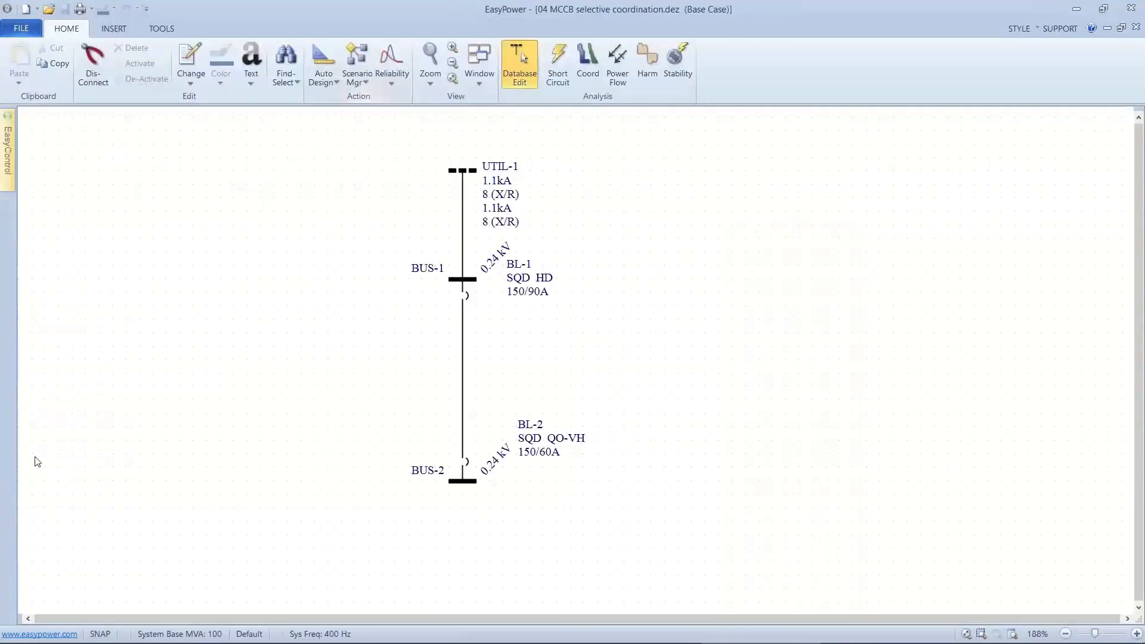
pyautogui.hotkey('alt', 'Tab')
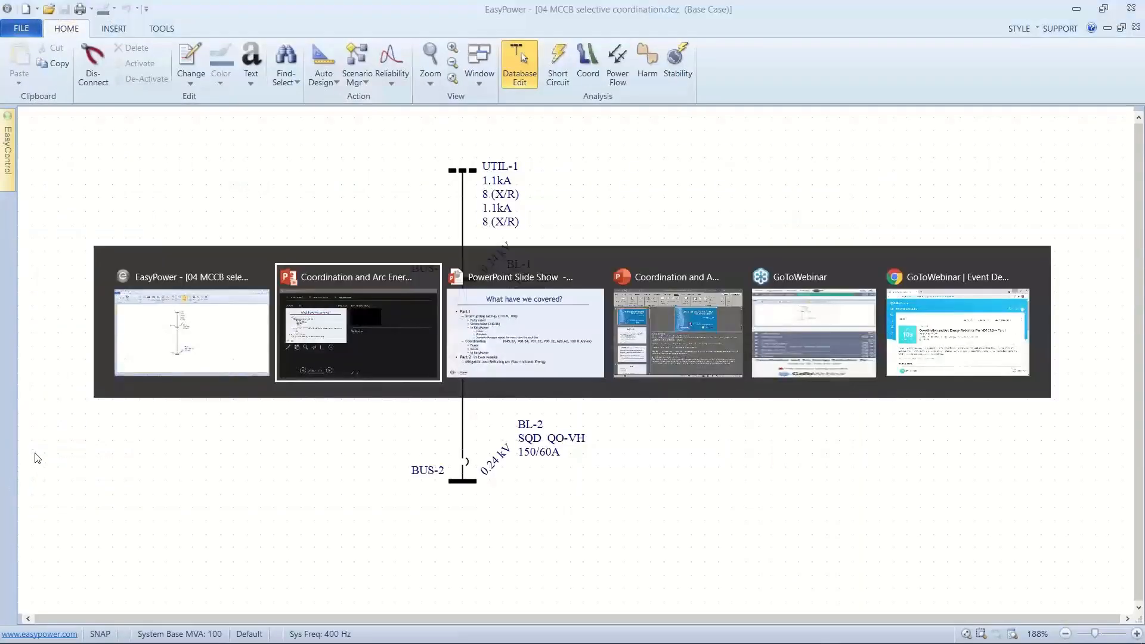
pyautogui.press('Tab')
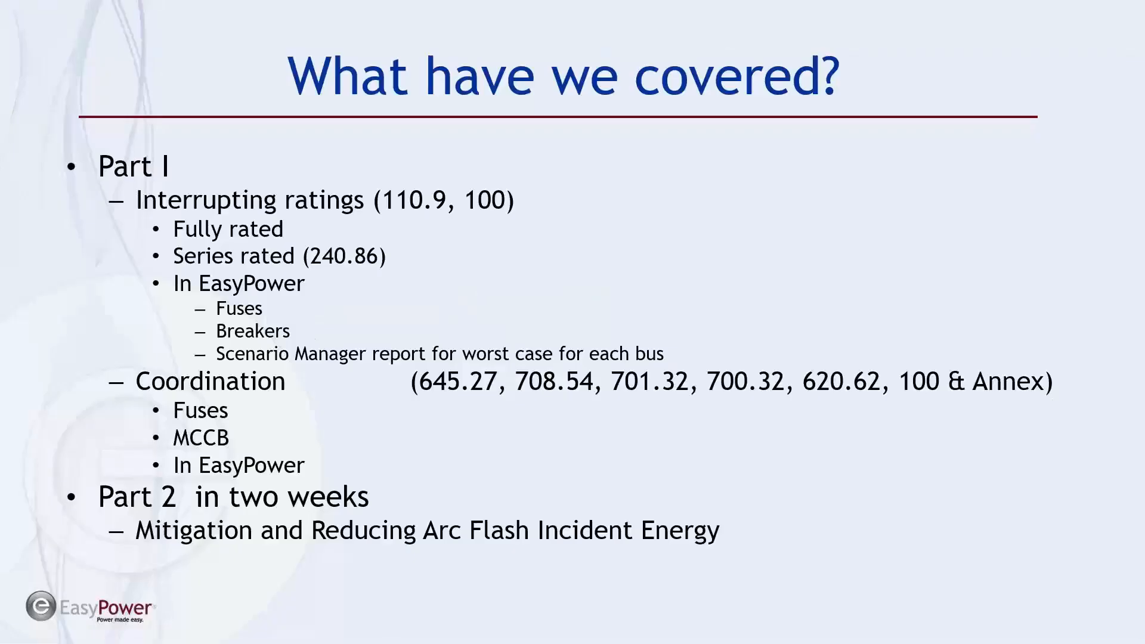